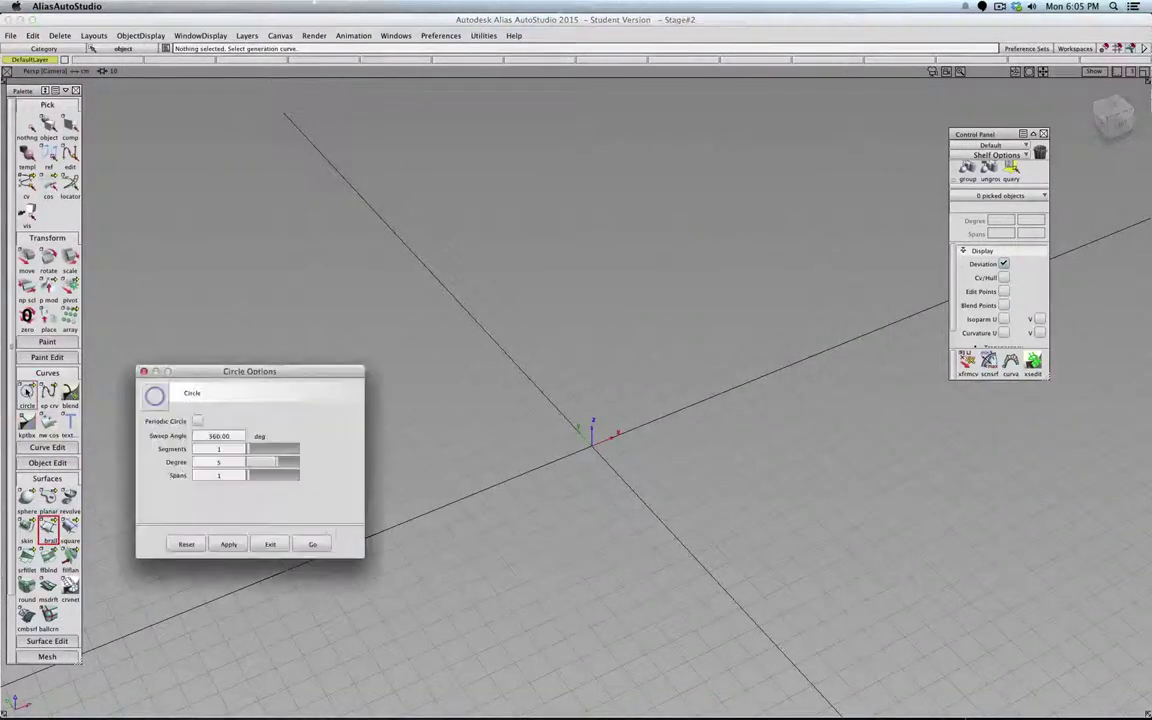
Place a non-periodic 360-degree circle at the origin with 1 segment, degree 5 and 1 span
left_click(198, 422)
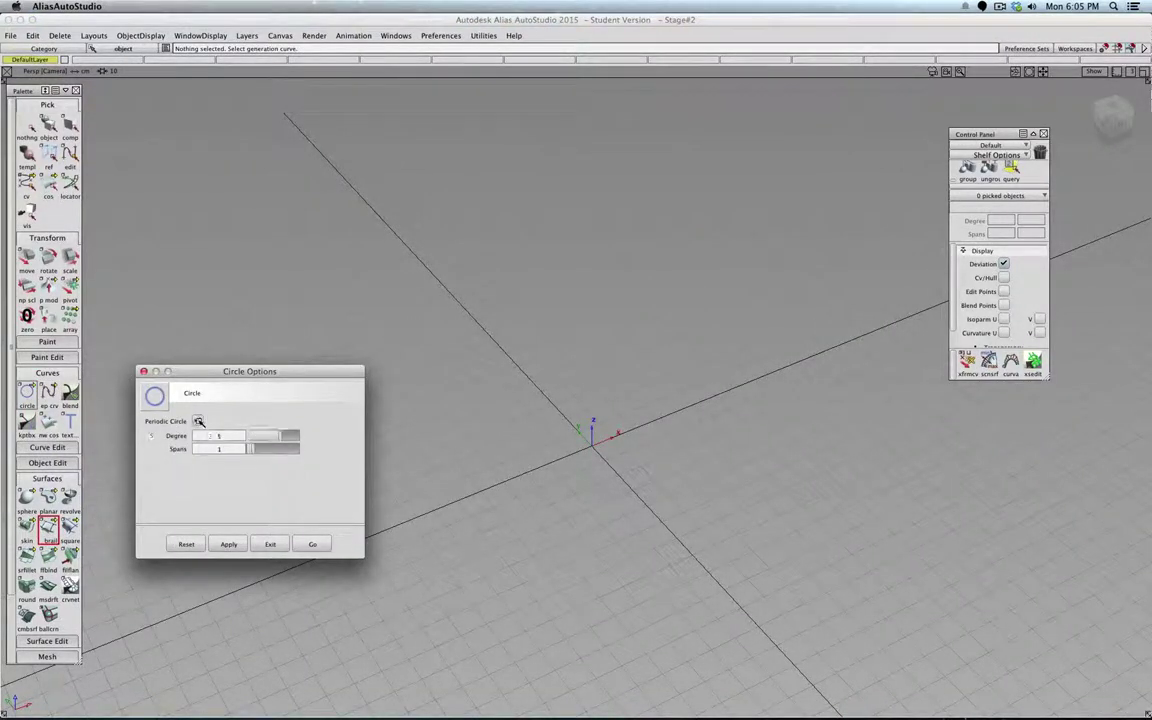
left_click(198, 422)
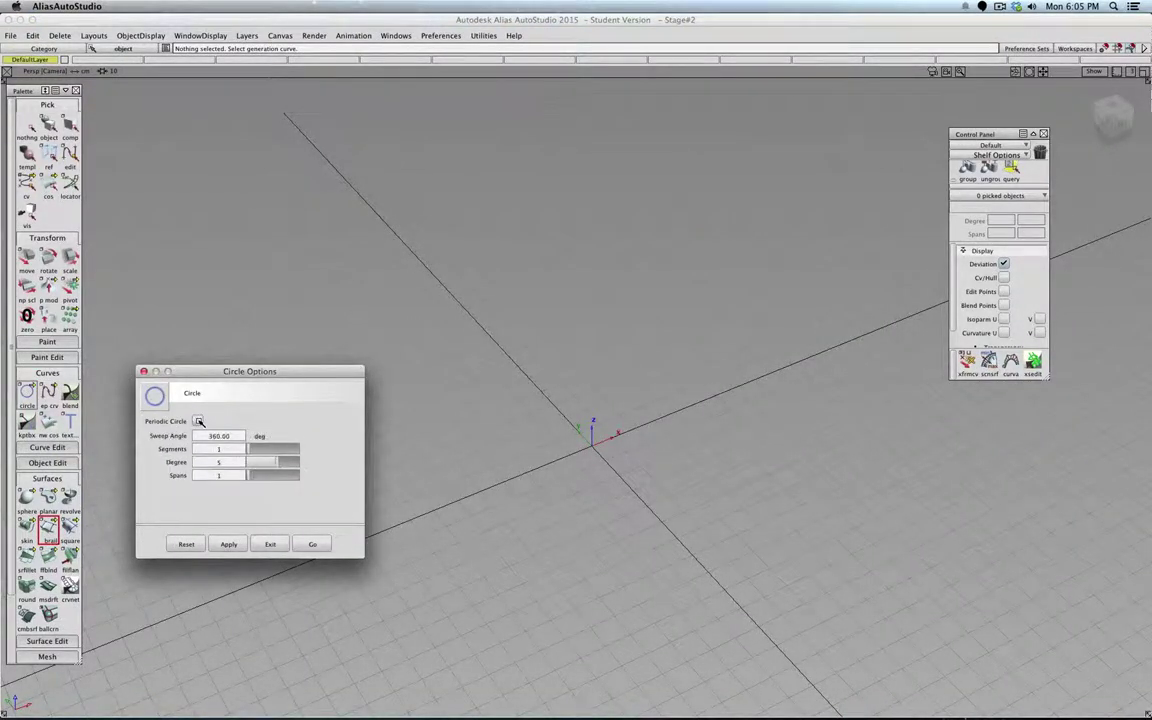
left_click(312, 544)
left_click(591, 449)
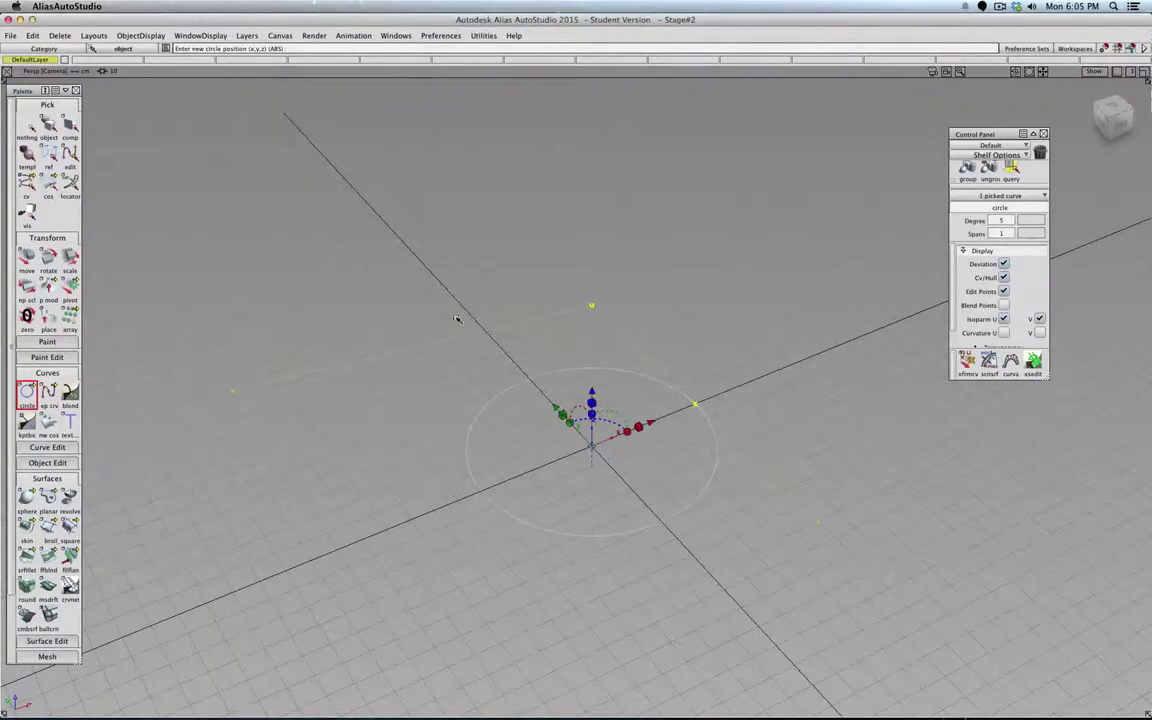
Draw a straight vertical edit-point curve upward from the circle's edit point on the X axis, working in the right view
left_click_drag(663, 283, 1103, 391, "alt+shift")
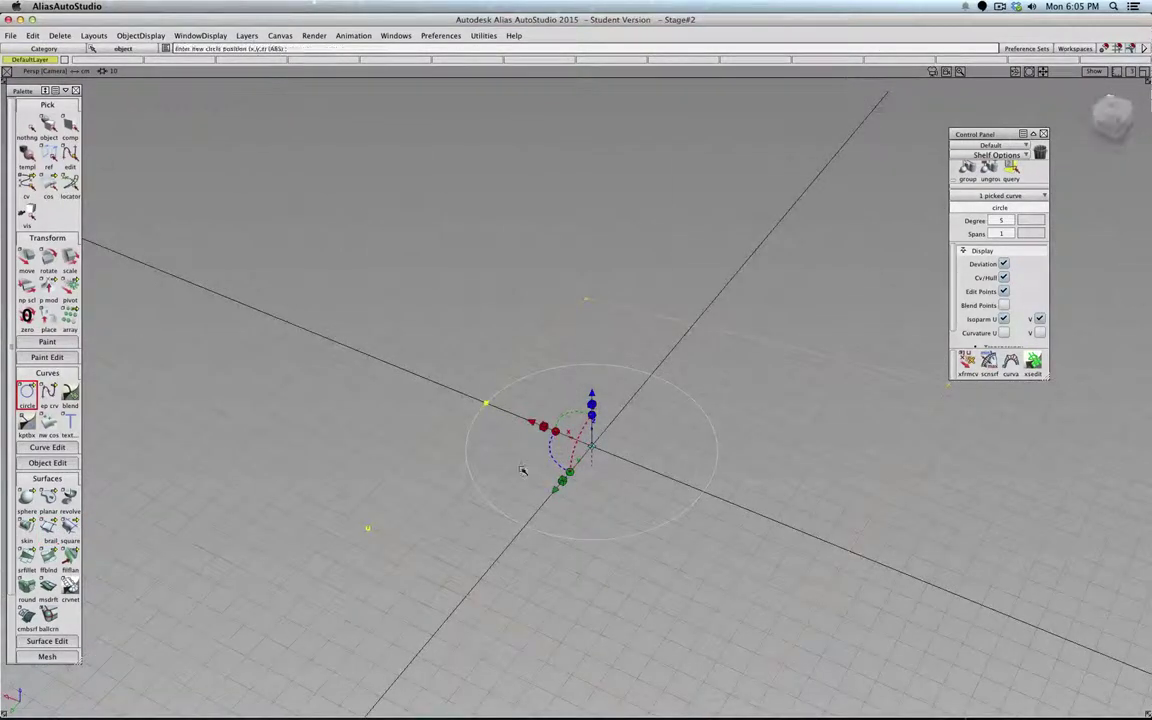
left_click(48, 393)
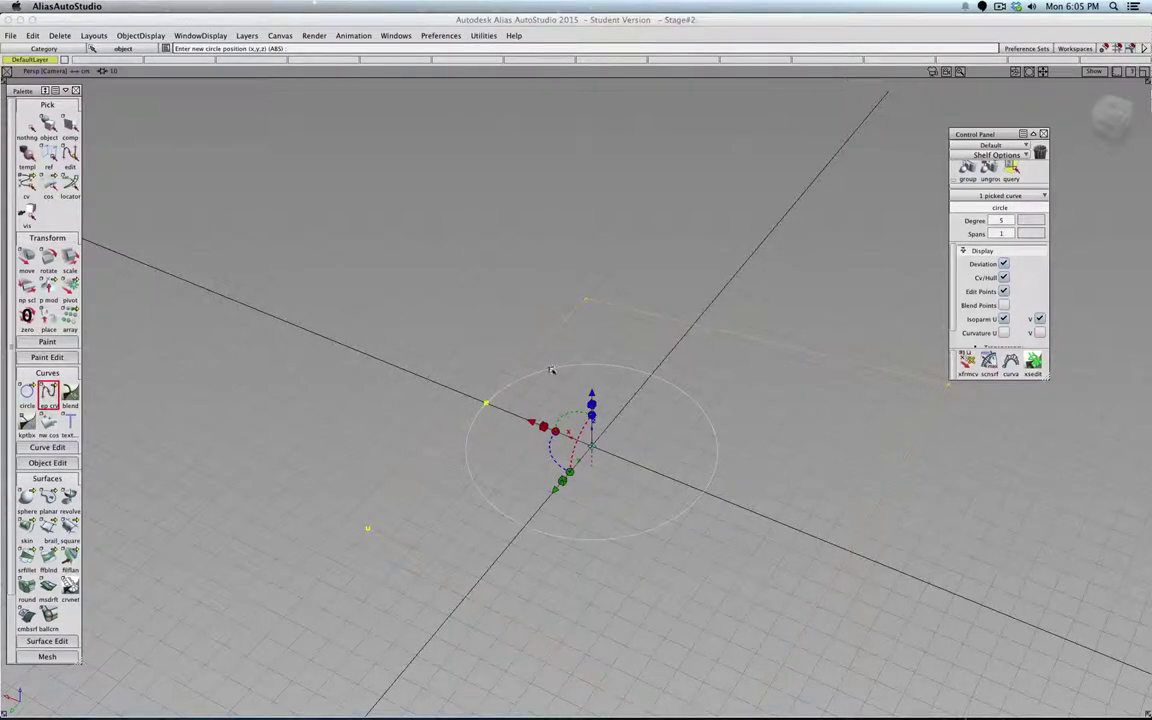
left_click(487, 406)
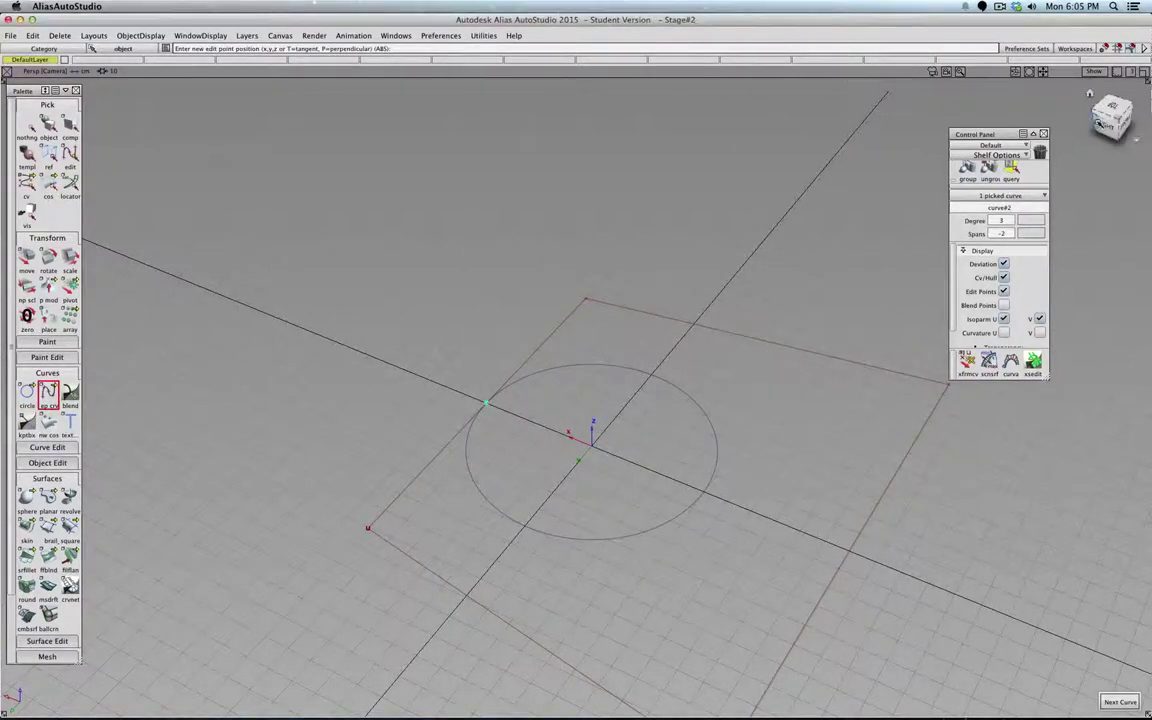
left_click(1104, 125)
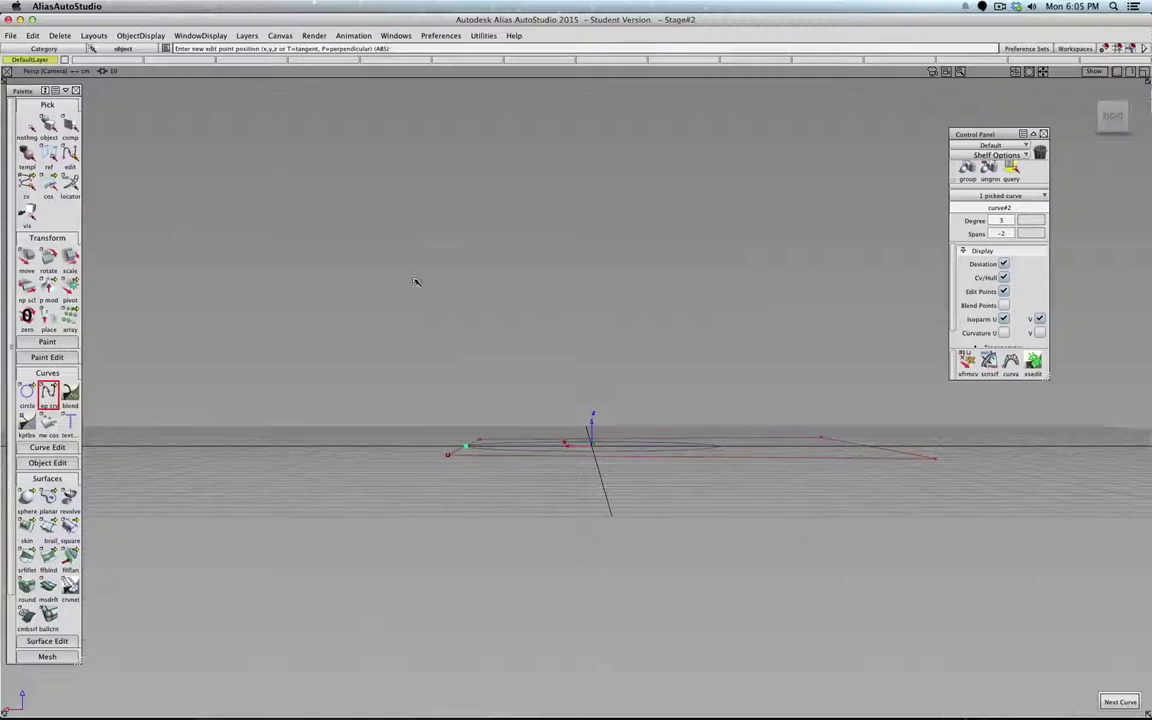
left_click_drag(464, 334, 466, 250)
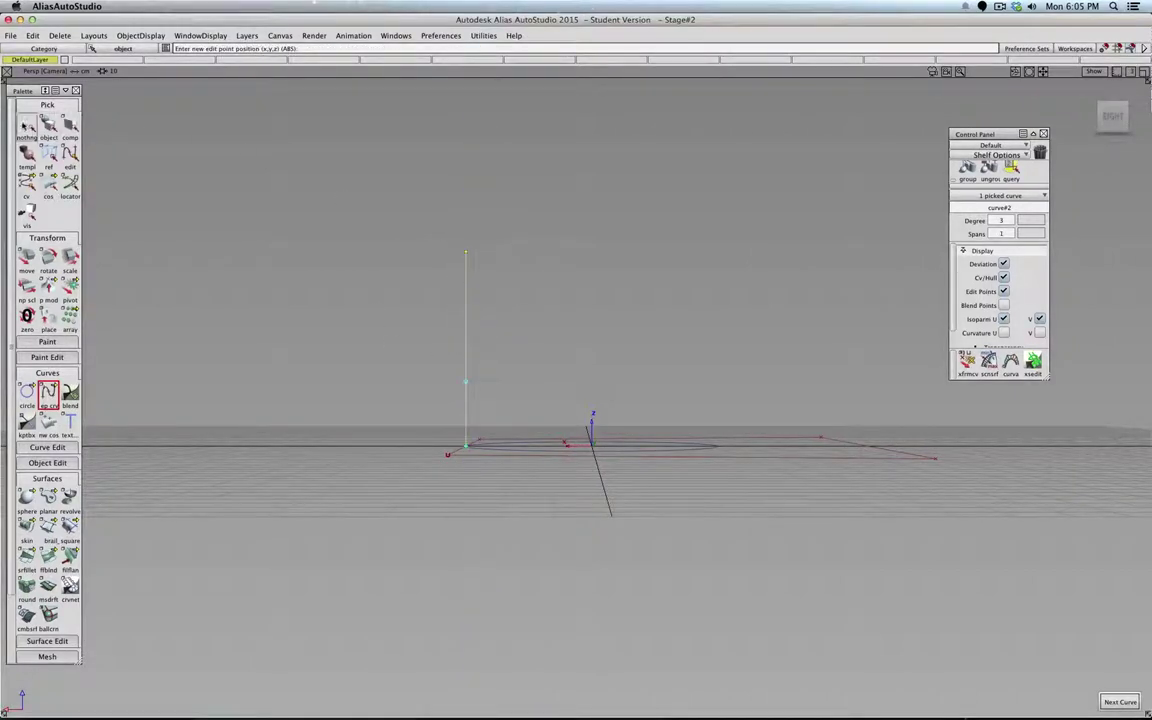
Bow the vertical curve outward from the circle by moving its two middle CVs
left_click(25, 126)
left_click_drag(288, 326, 504, 396, "ctrl+shift")
middle_click_drag(546, 321, 549, 306, "ctrl+shift")
left_click_drag(540, 330, 368, 330)
left_click(26, 126)
left_click(49, 126)
Create a shaded rail surface with 1 generation curve and 1 rail curve, sweeping the bowed curve around the circle
left_click_drag(561, 311, 394, 339, "alt+shift")
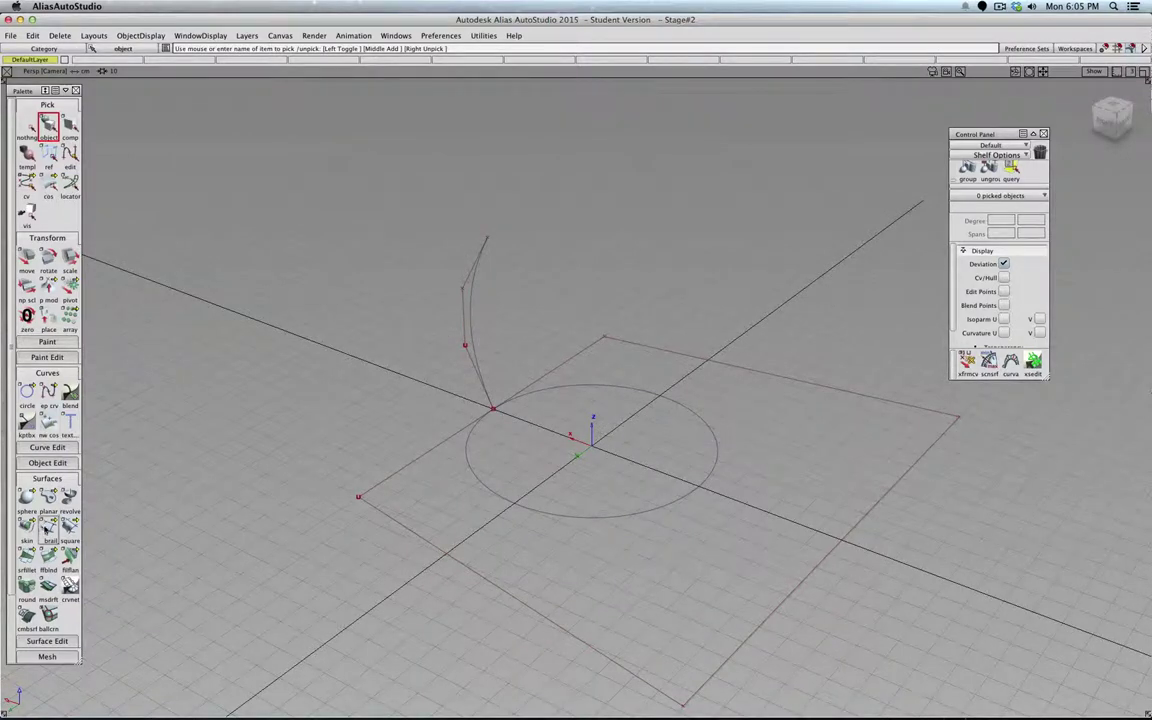
left_click(48, 527)
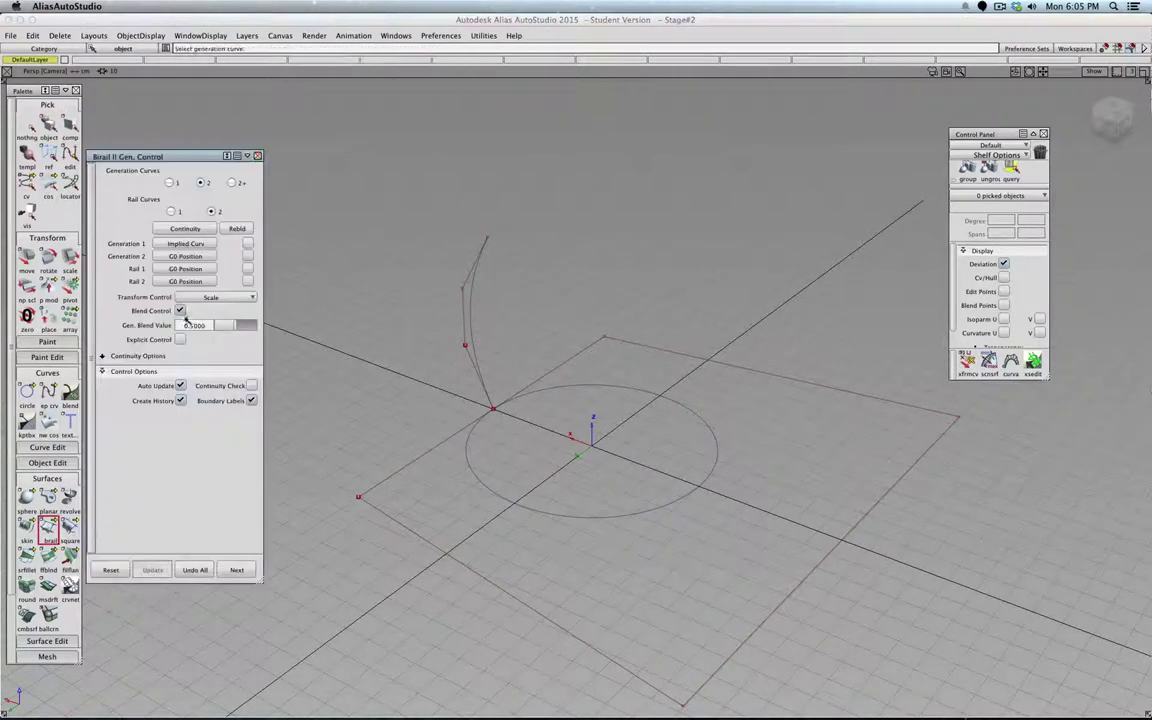
left_click(472, 305)
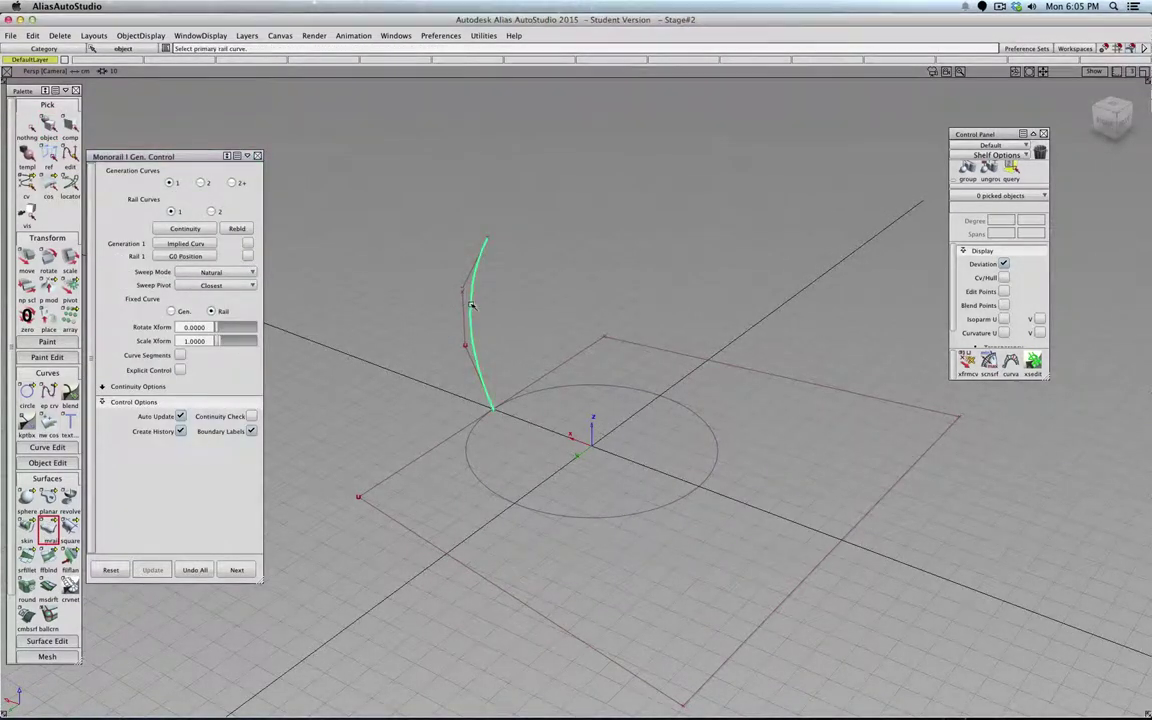
left_click(464, 455)
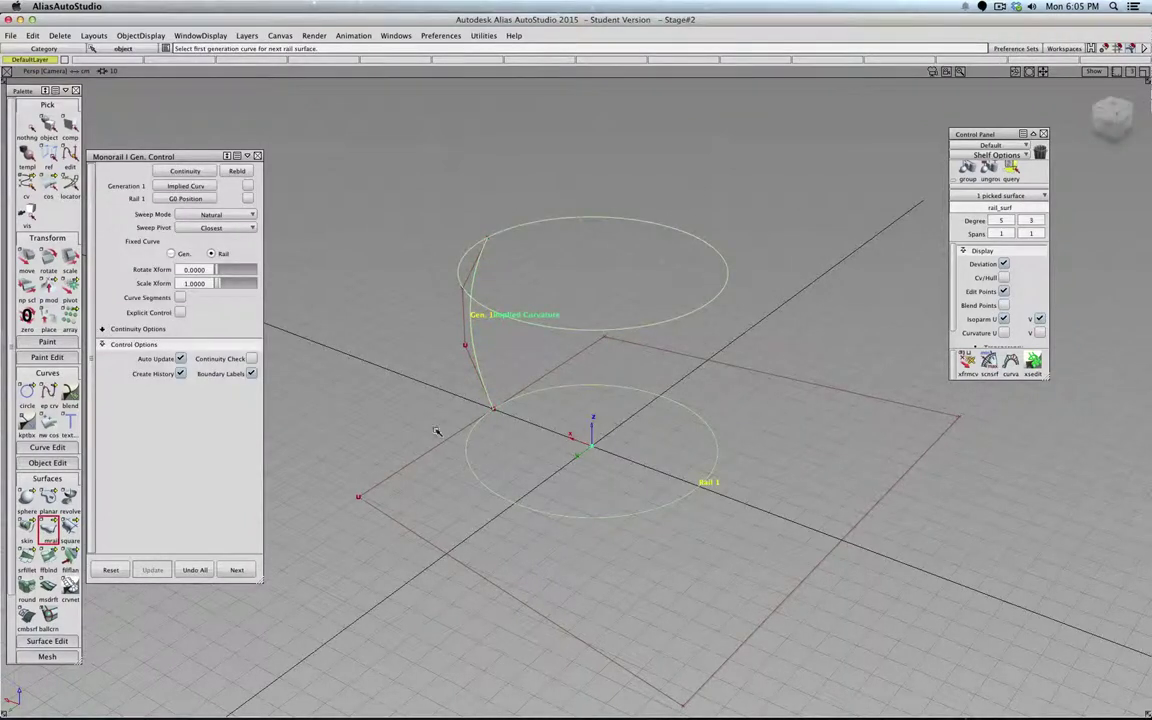
right_click_drag(430, 424, 450, 424, "ctrl+shift")
scroll(575, 462, "down", 3)
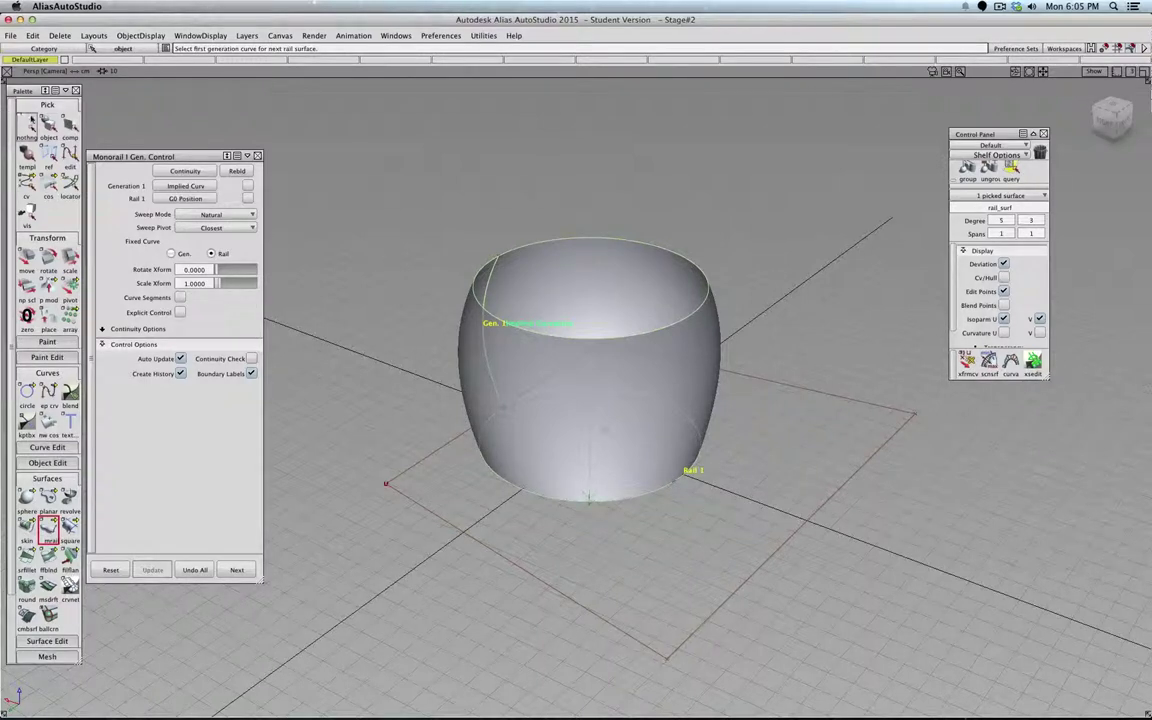
Delete the rail surface, keeping the circle and the bowed curve
left_click(47, 123)
left_click(540, 270)
key("Delete")
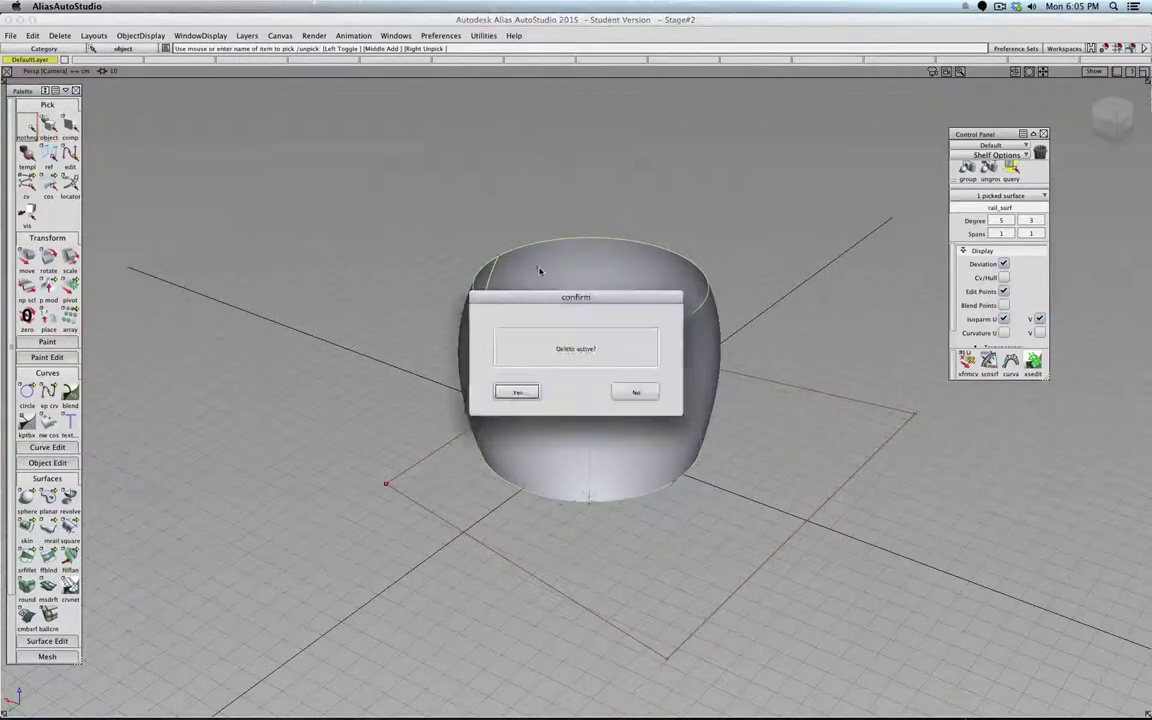
key("Return")
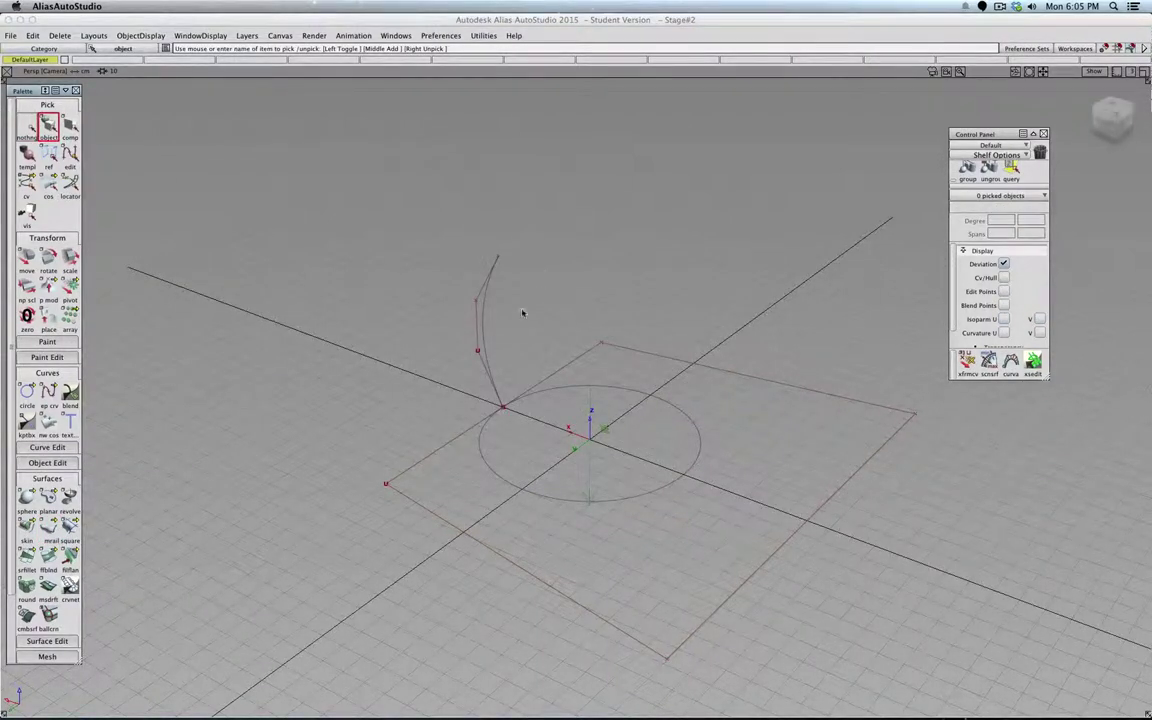
Duplicate the bowed curve and move the copy so its lower end snaps onto the opposite side of the circle
left_click(1105, 125)
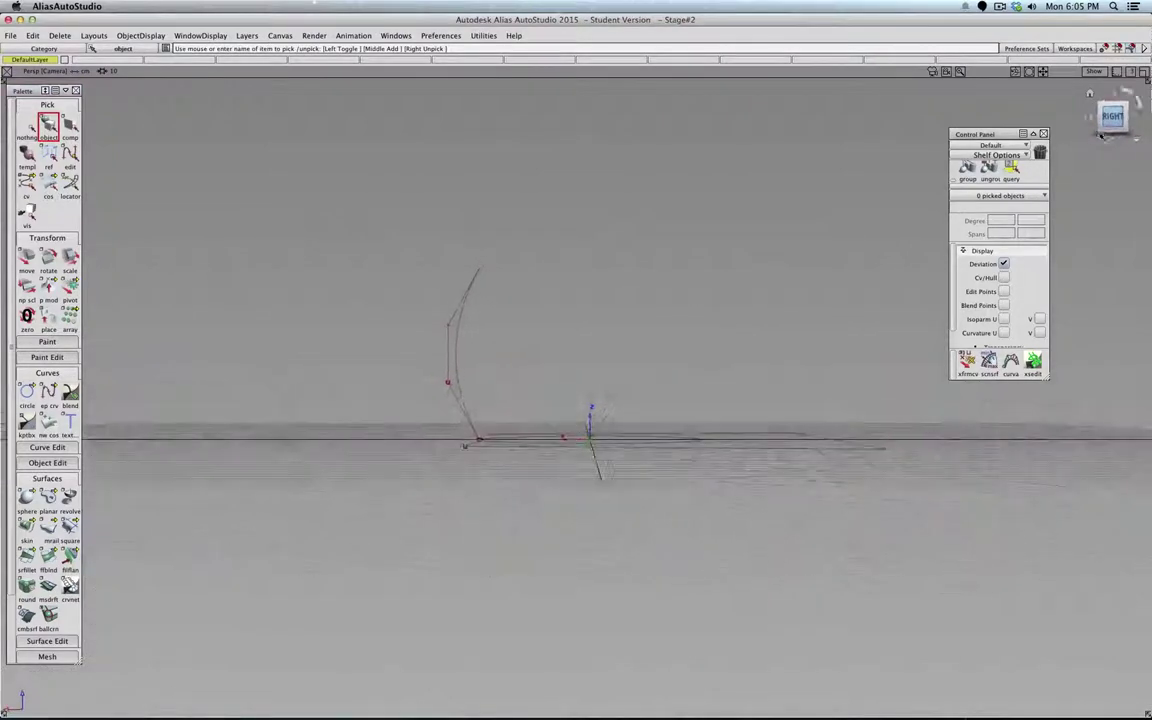
left_click_drag(727, 343, 630, 430, "alt+shift")
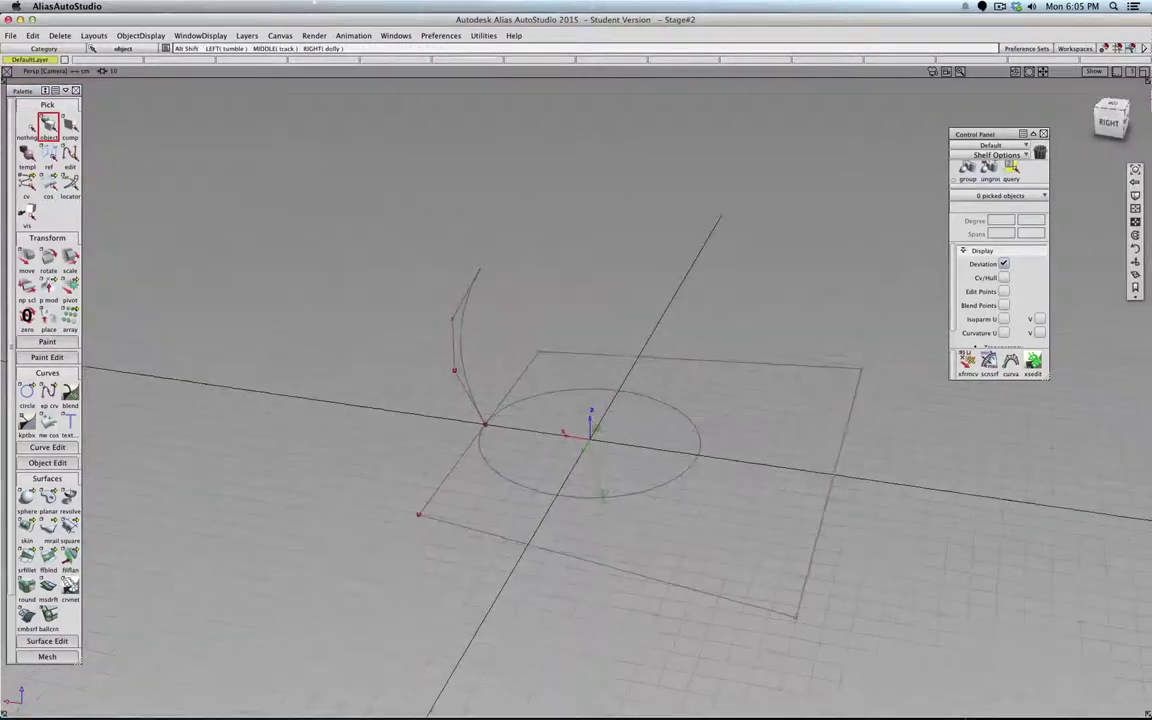
left_click(461, 350)
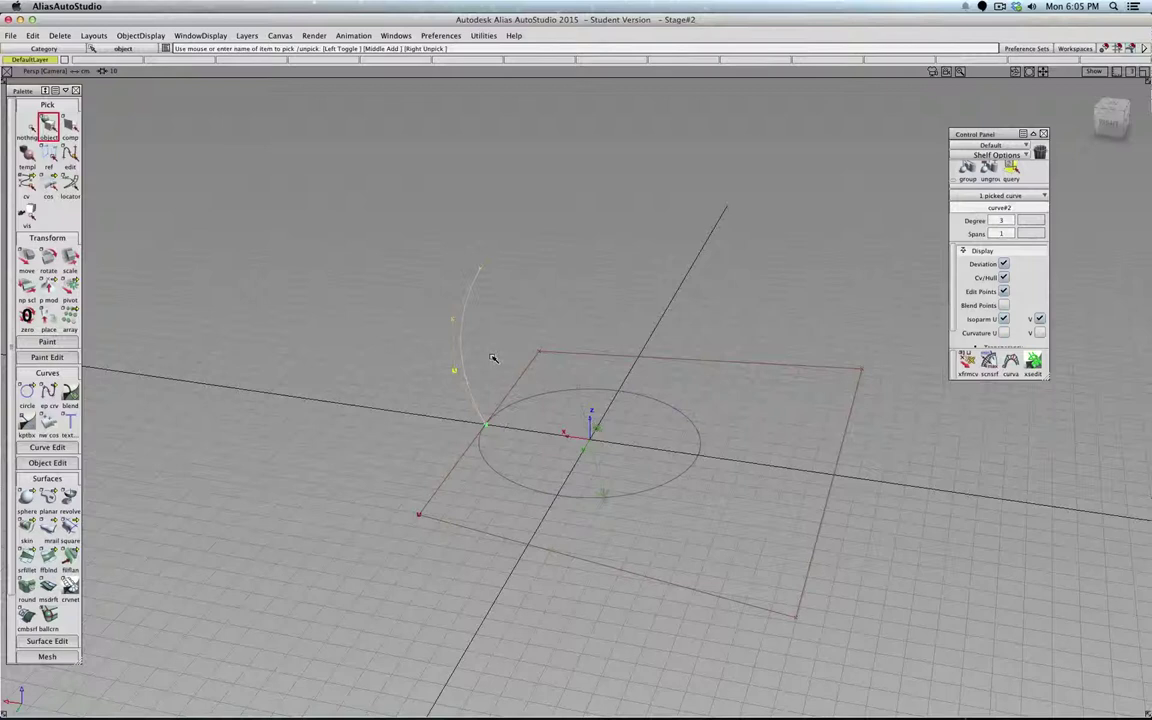
key("super+c")
key("super+v")
left_click(26, 258)
left_click_drag(452, 405, 705, 456)
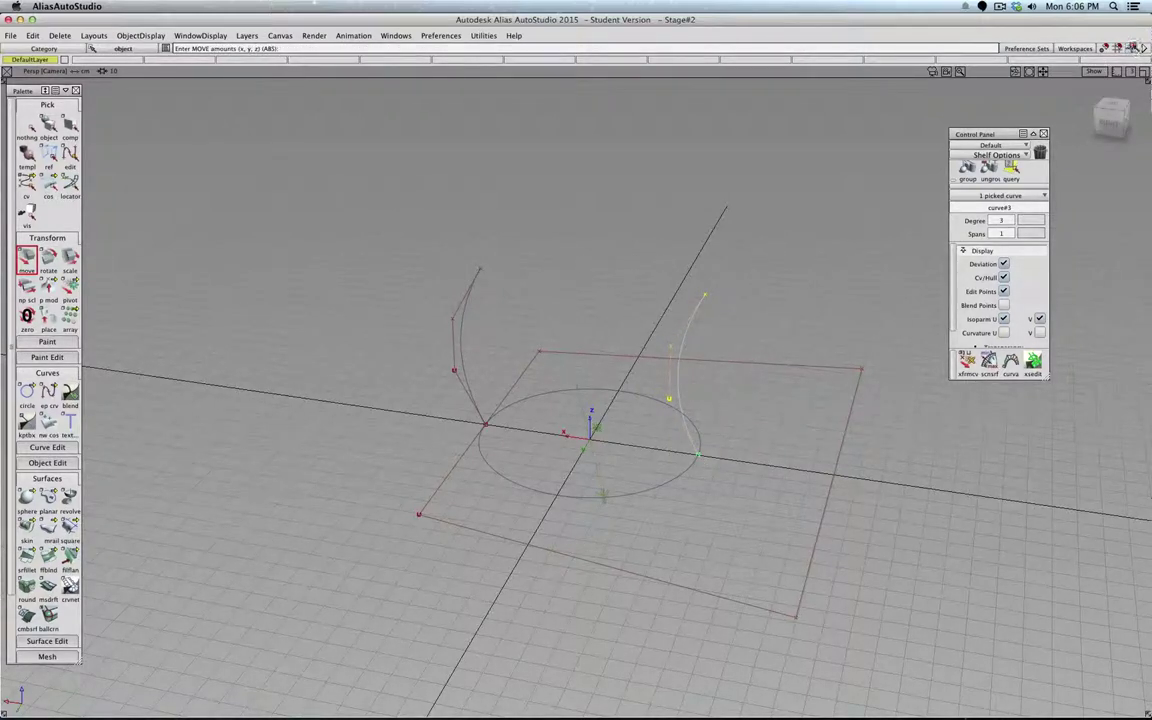
Set the curve snap divisions to 2 and close the snap options
double_click(1146, 48)
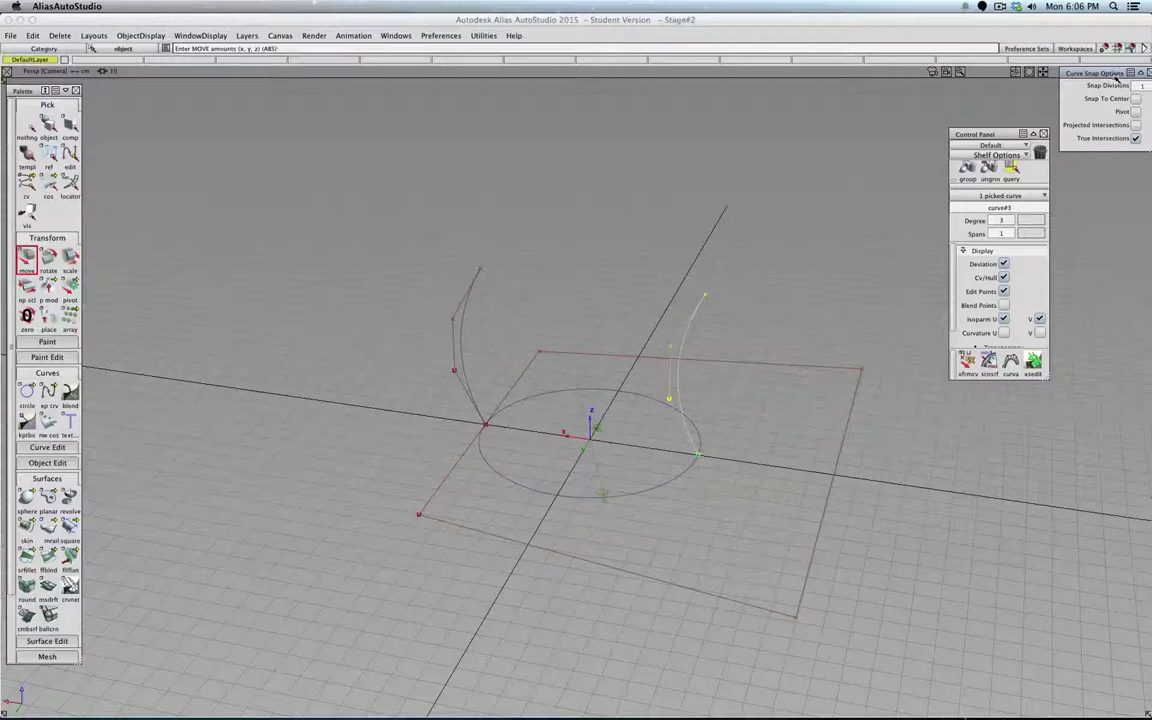
left_click_drag(1116, 77, 870, 108)
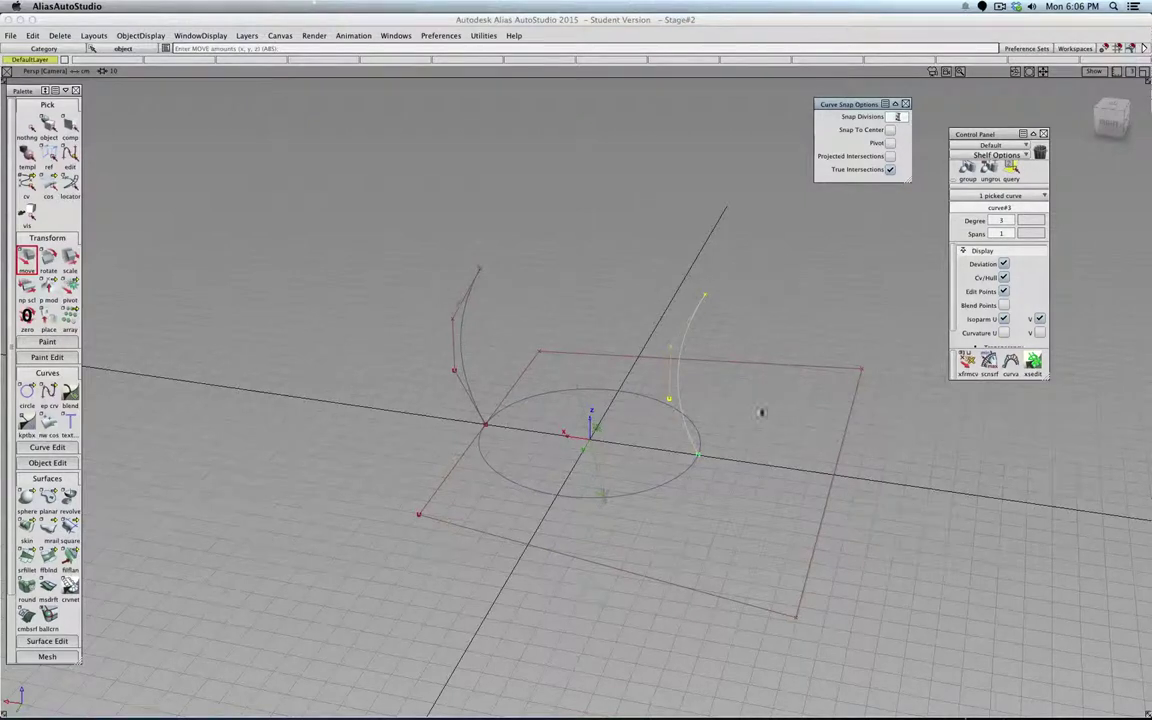
left_click_drag(761, 412, 728, 449, "alt+shift")
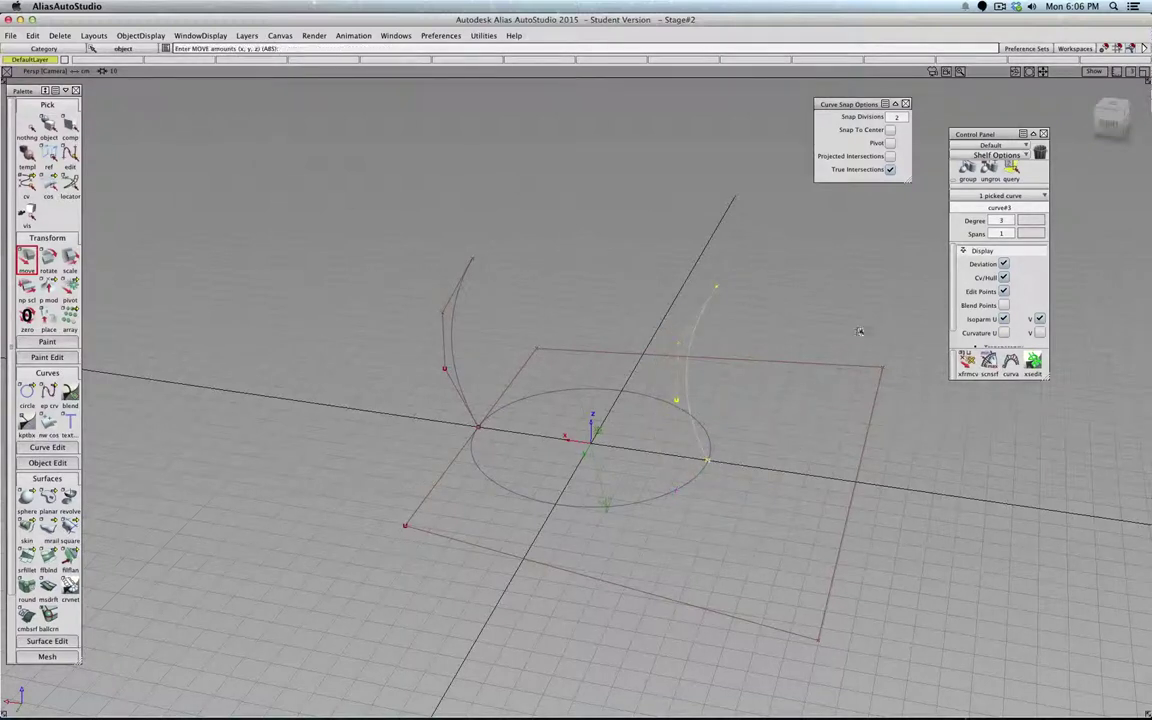
left_click(906, 104)
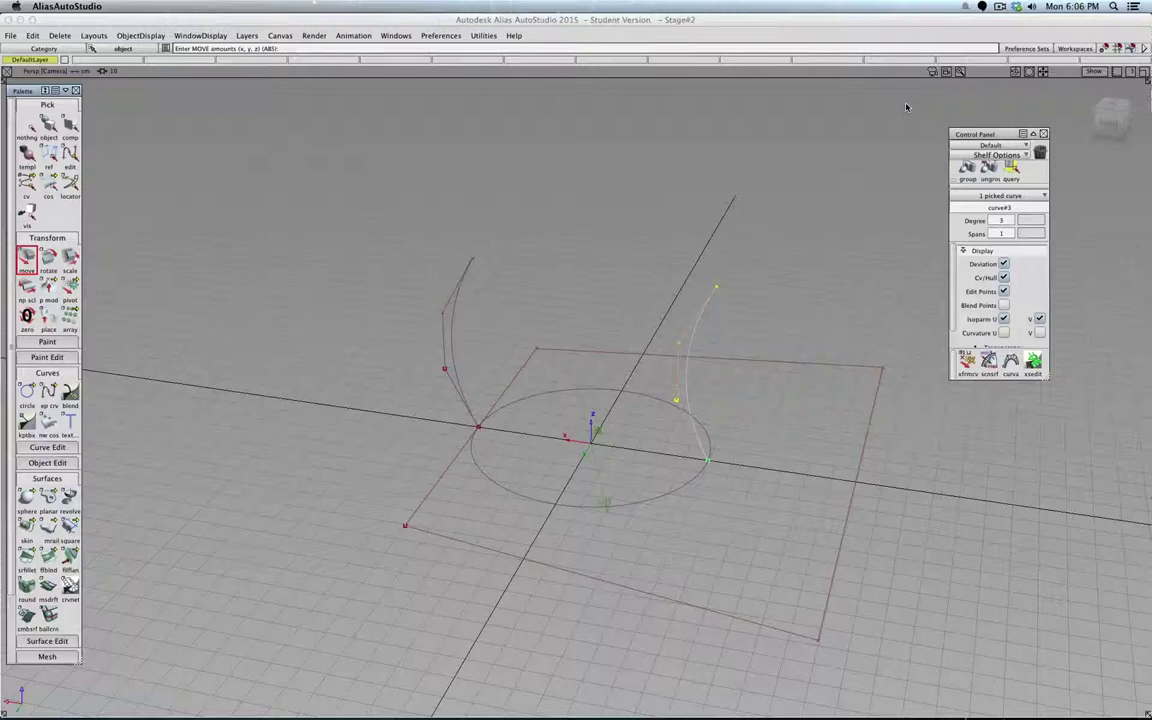
Create a rail surface with 2 generation curves and 1 rail, using the two bowed curves and the circle
left_click(26, 125)
left_click(48, 125)
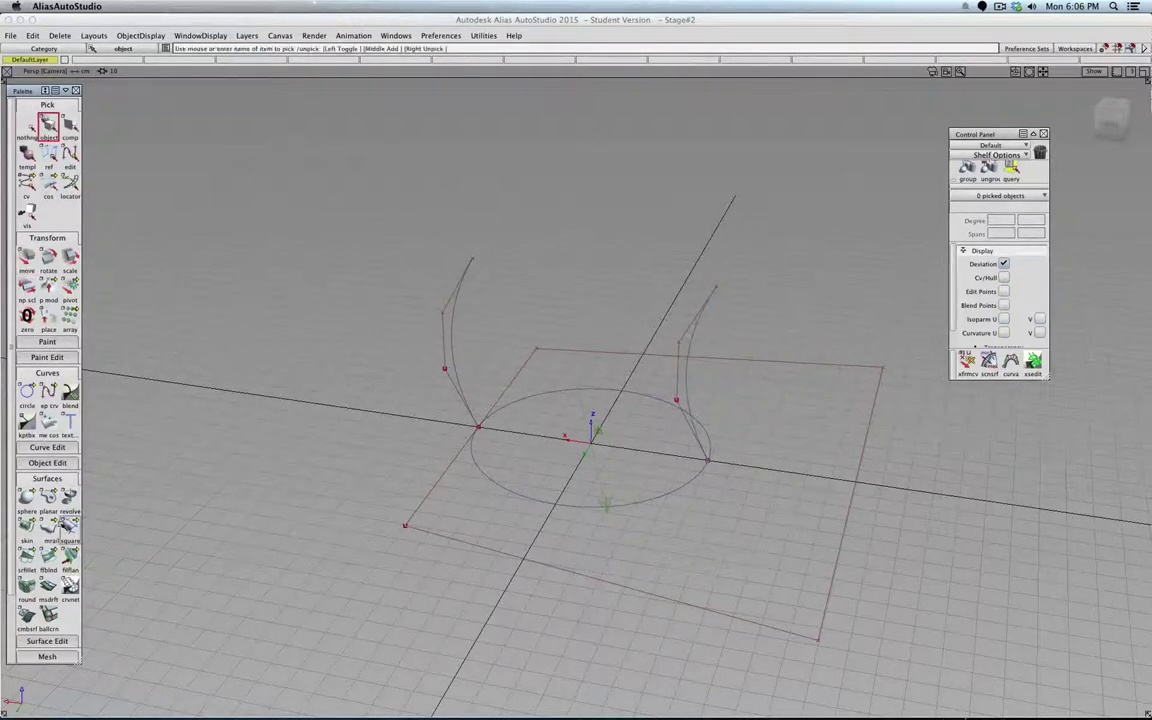
double_click(48, 526)
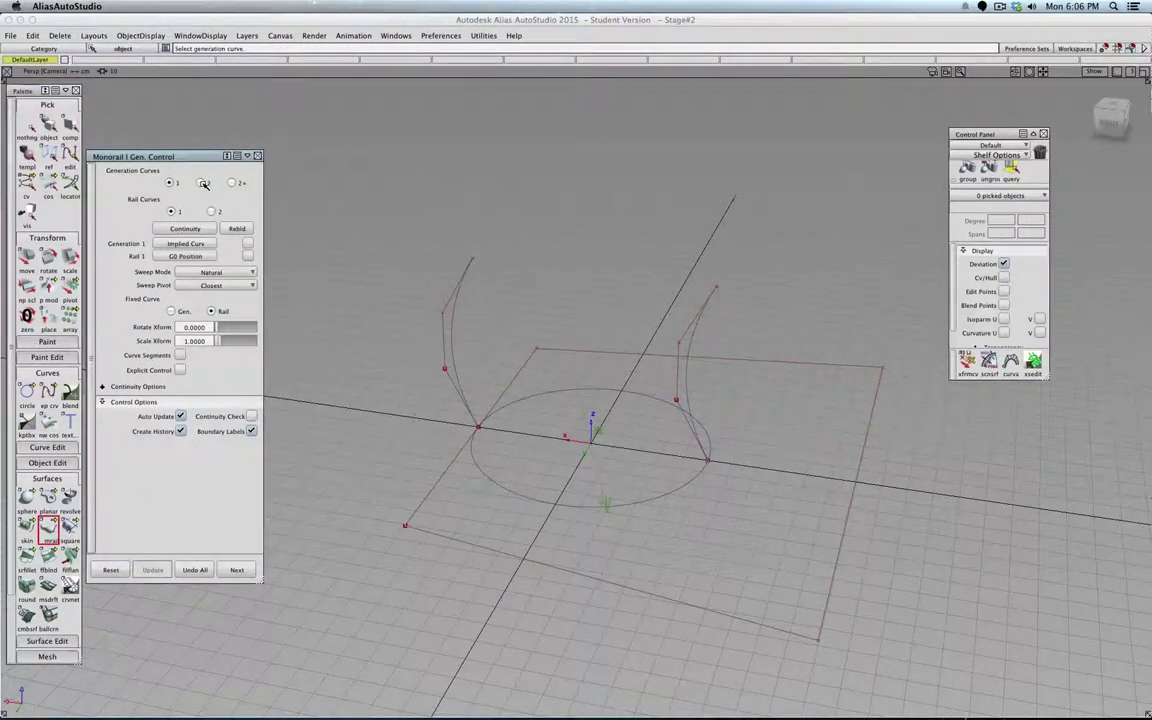
left_click(203, 183)
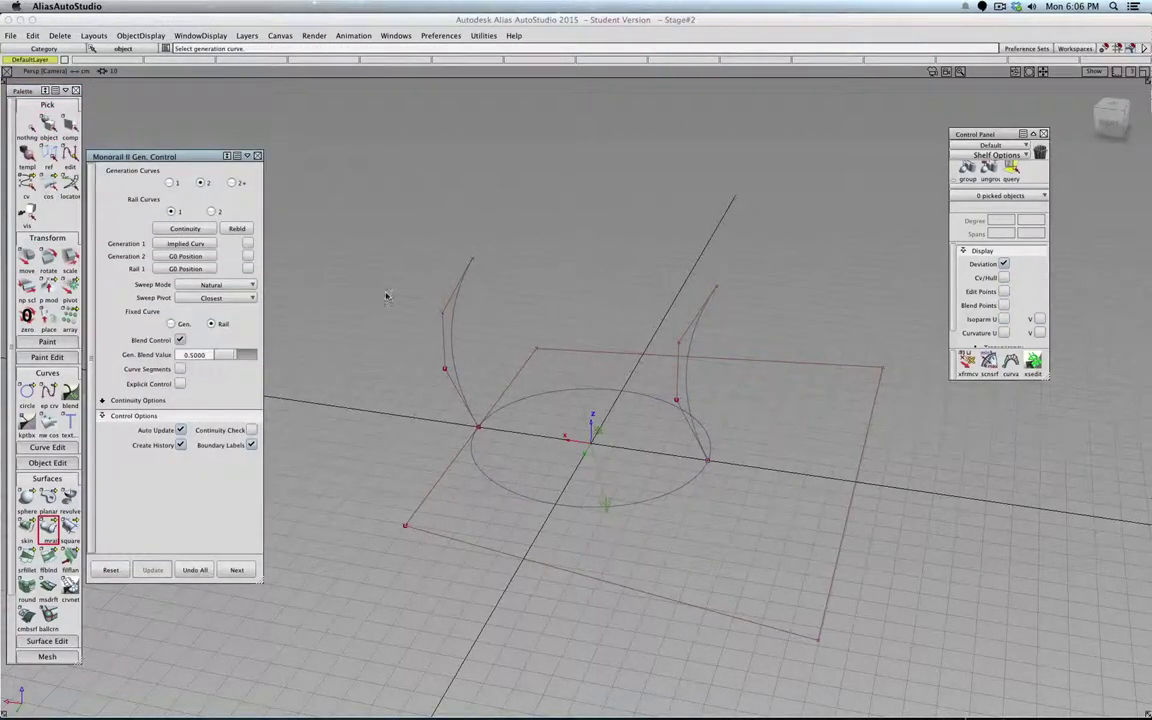
left_click(453, 325)
left_click(690, 370)
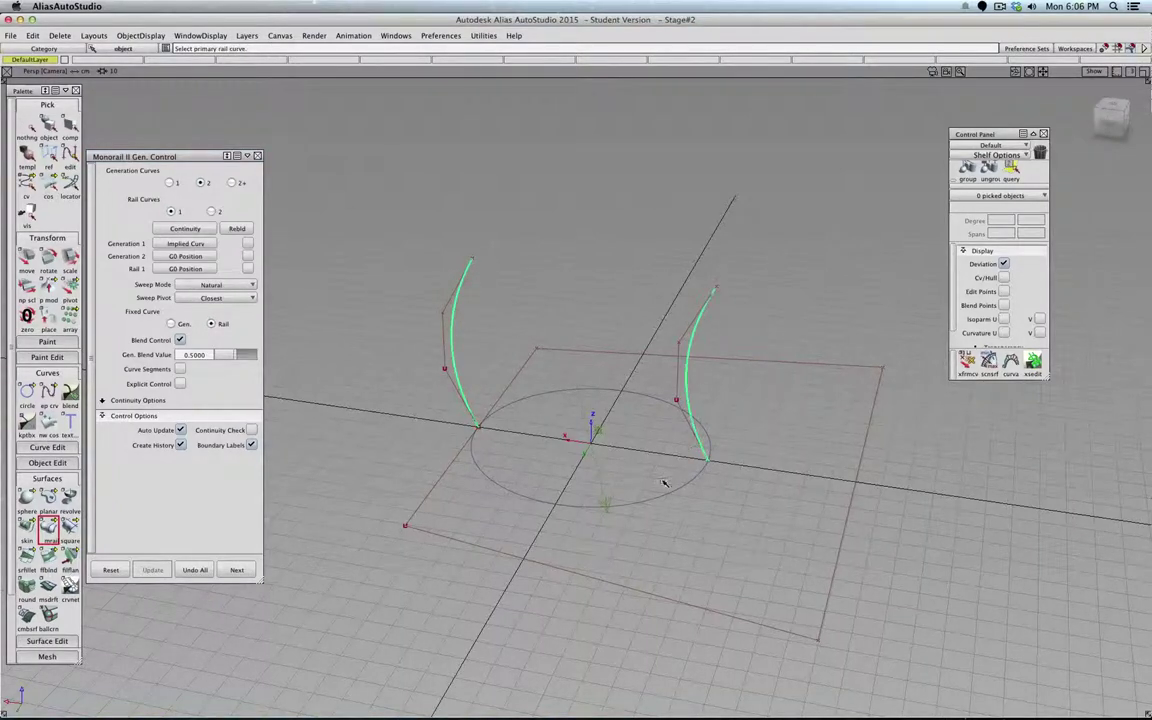
left_click(640, 503)
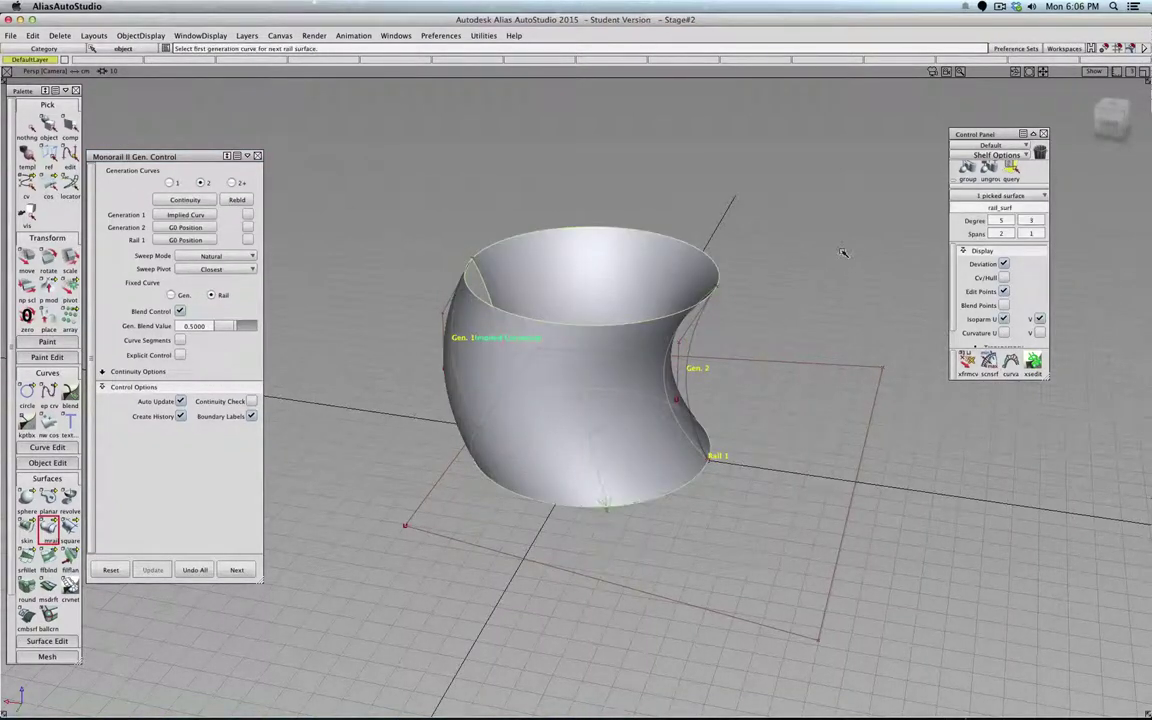
left_click_drag(1109, 121, 637, 278, "alt+shift")
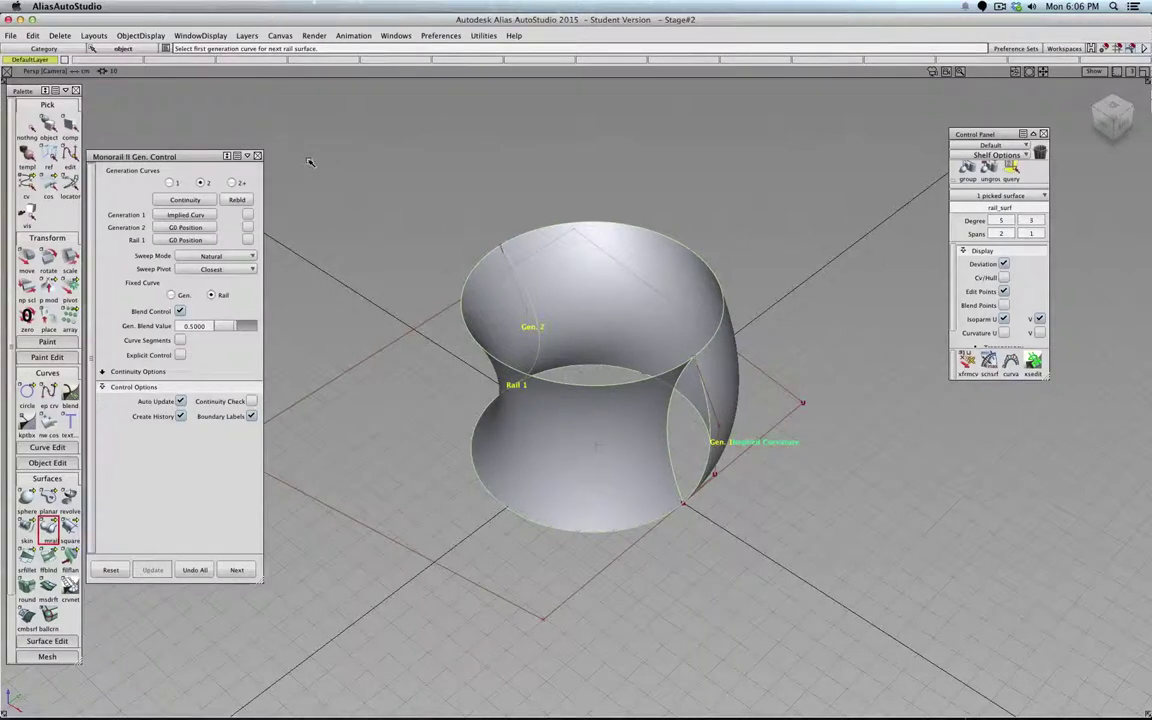
Clear the selection and create a new layer
left_click(28, 133)
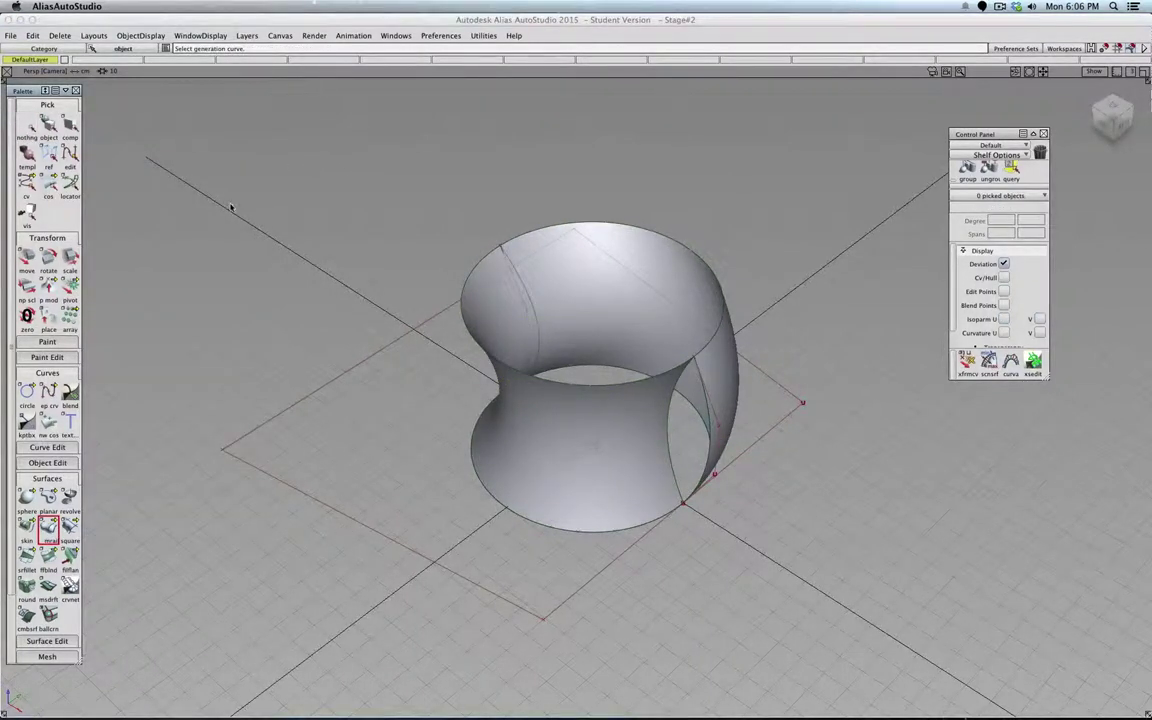
left_click(203, 35)
left_click(247, 50)
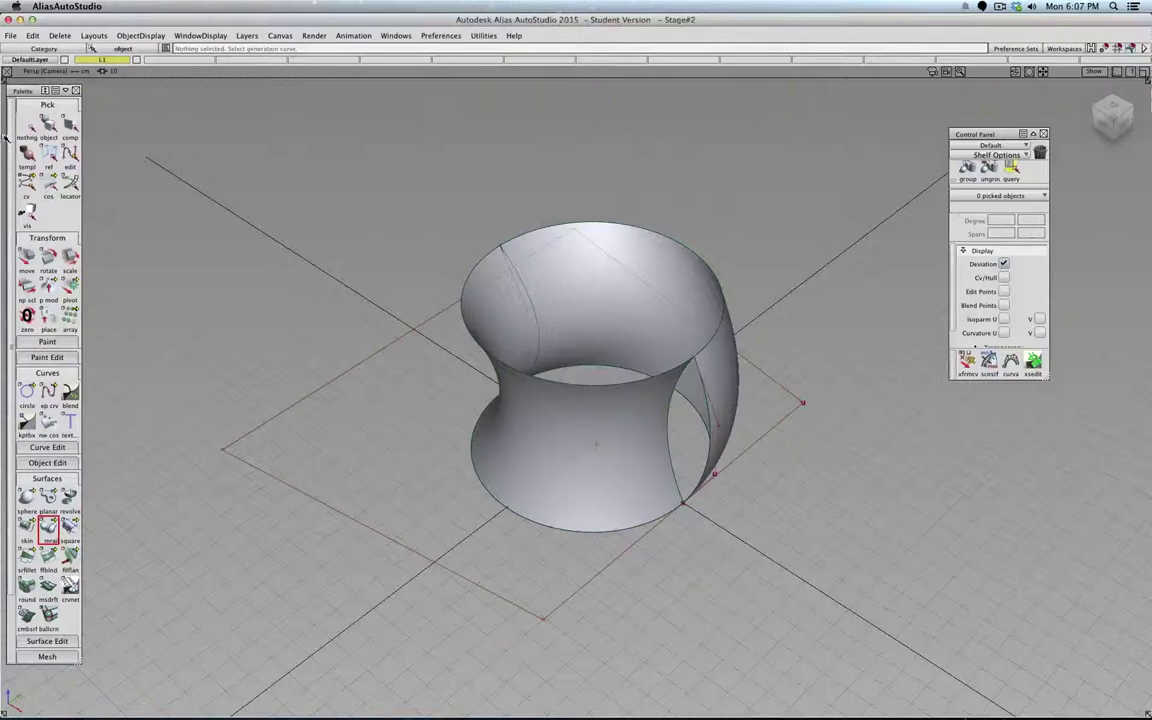
Assign the two-profile rail surface to layer L1 and hide that layer, leaving only the construction curves
left_click(48, 124)
left_click(614, 266)
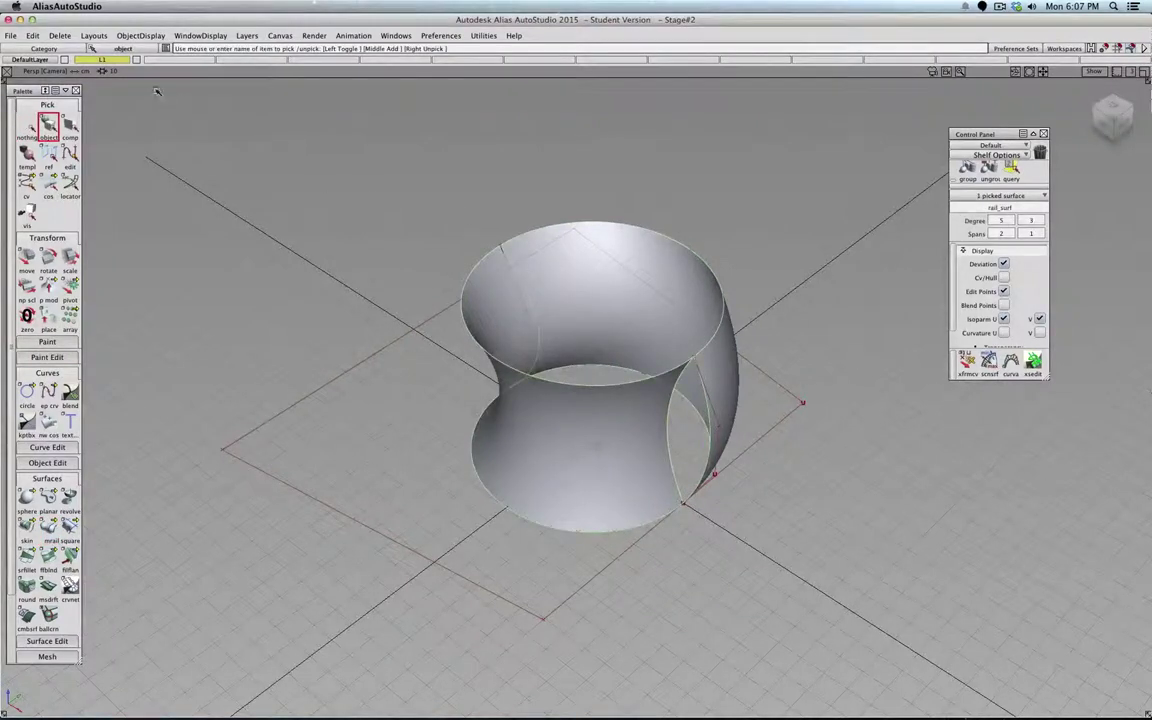
right_click(108, 60)
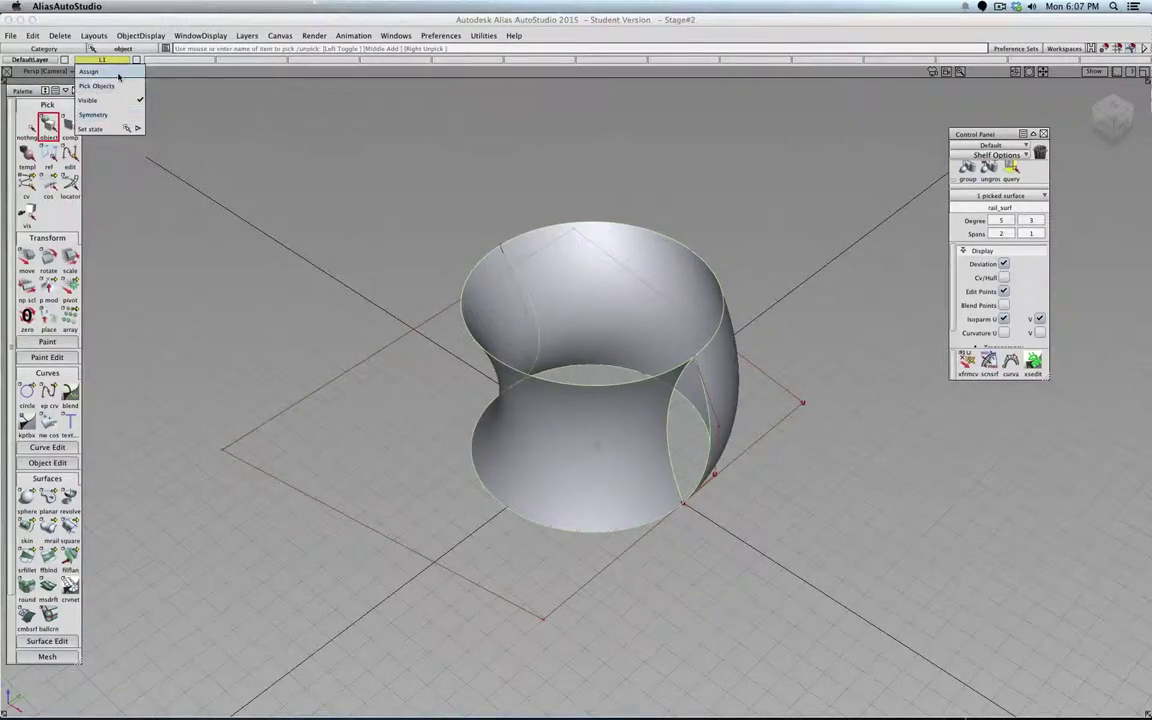
left_click(117, 72)
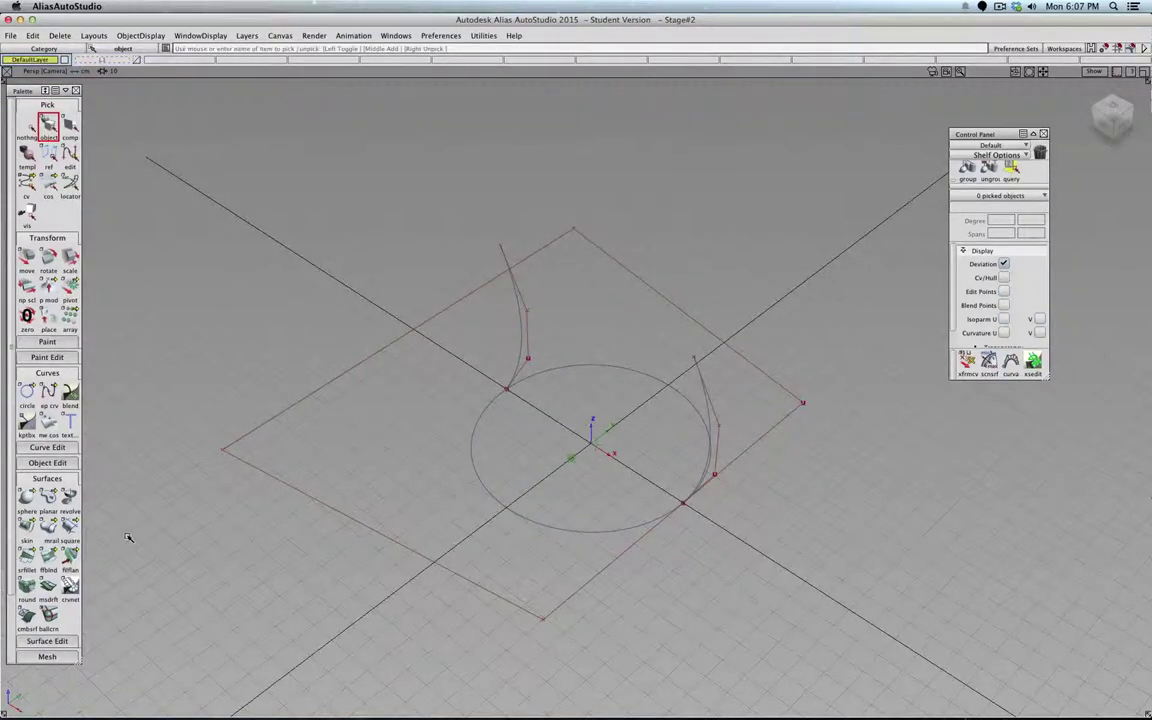
left_click_drag(782, 562, 112, 538, "alt+shift")
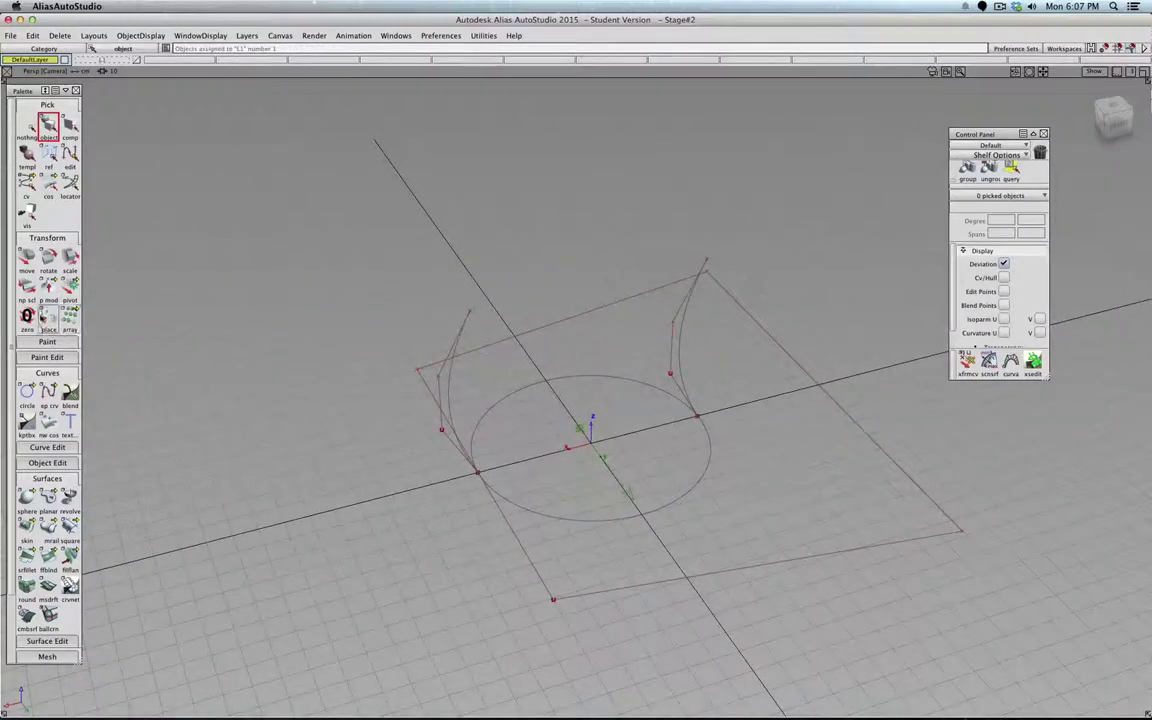
Create a degree 5, single-span, 360-degree circle with 2 segments at the origin, over the existing circle
double_click(31, 396)
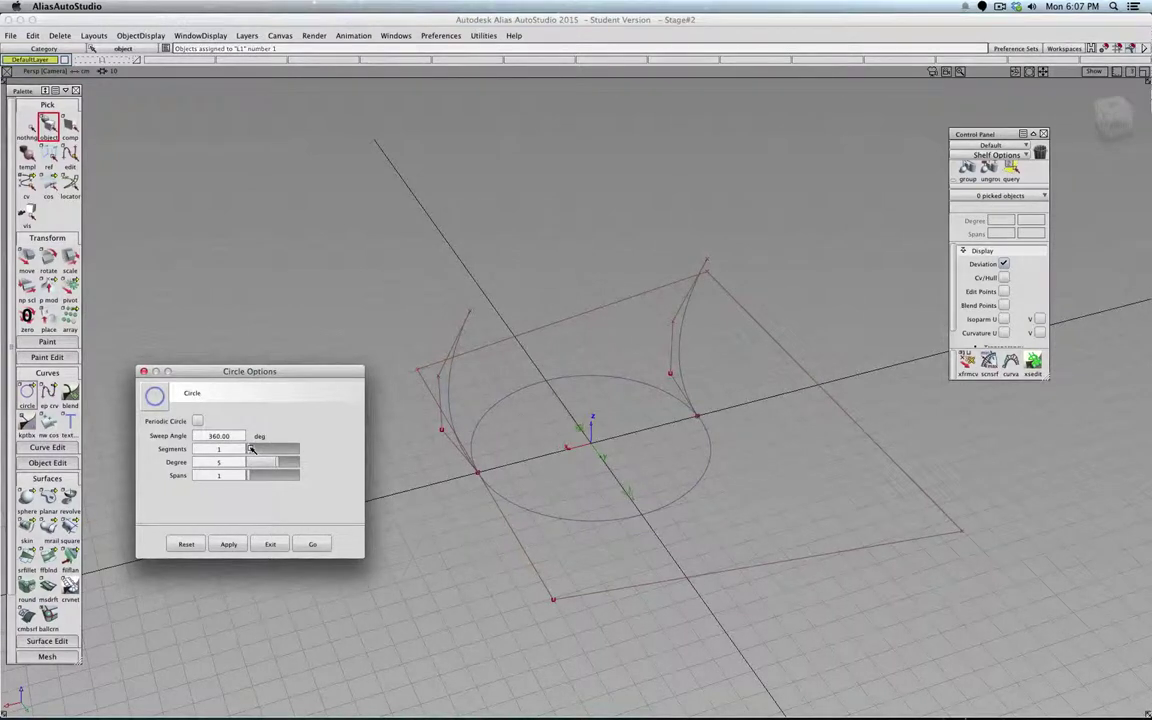
left_click(256, 450)
left_click(315, 544)
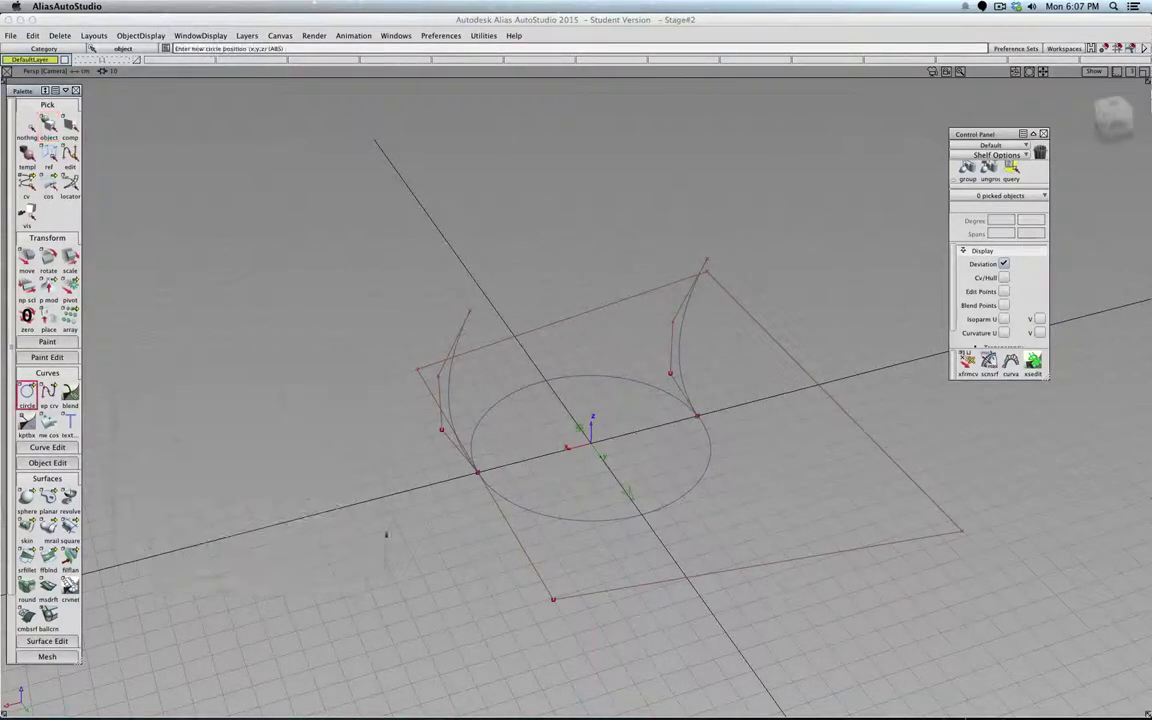
left_click(593, 447)
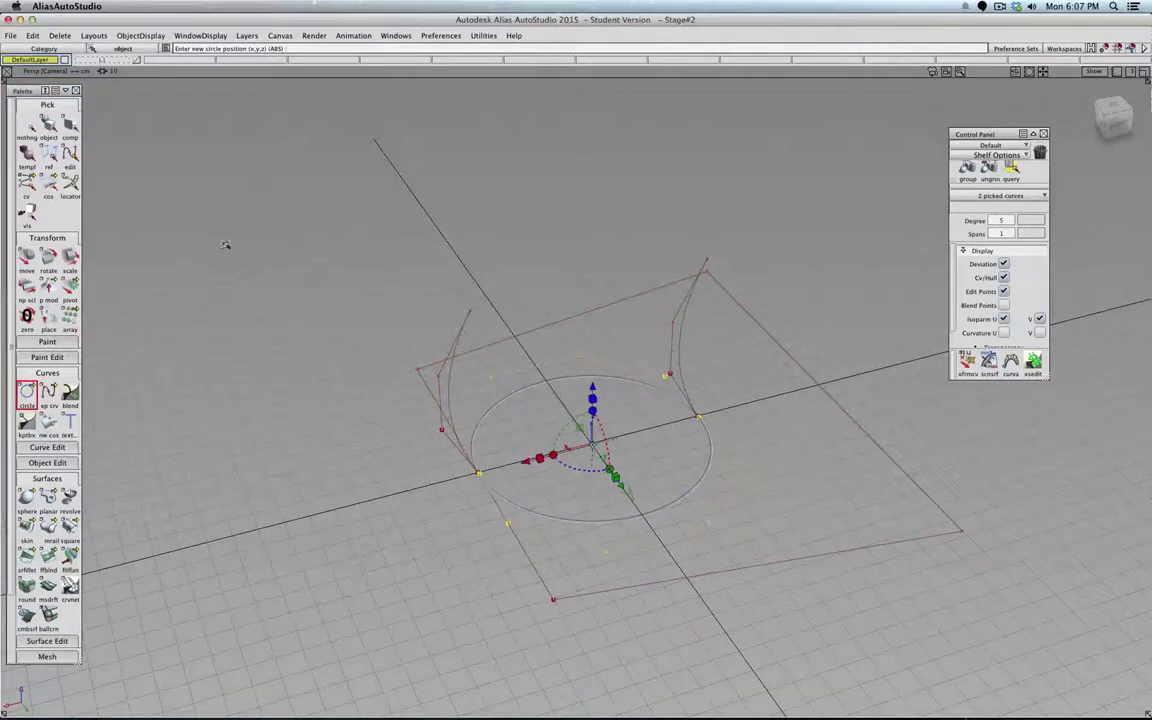
Delete the old single-segment circle, keeping the two-segment one
left_click(48, 125)
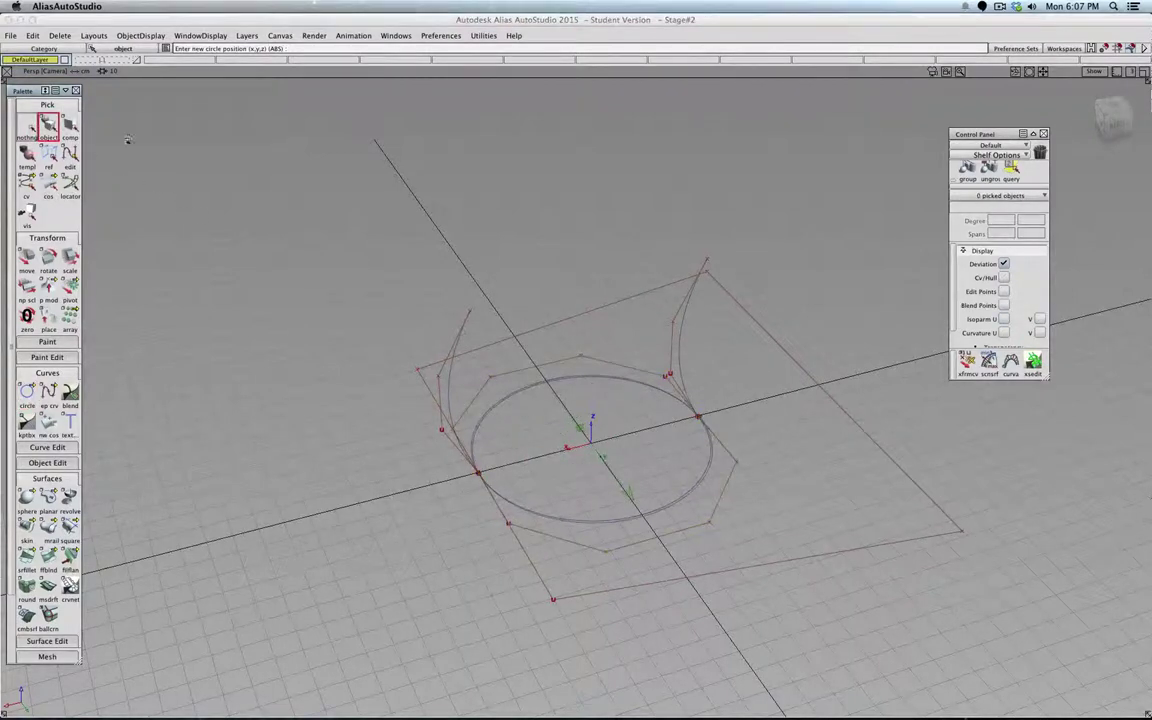
left_click(780, 346)
key("Delete")
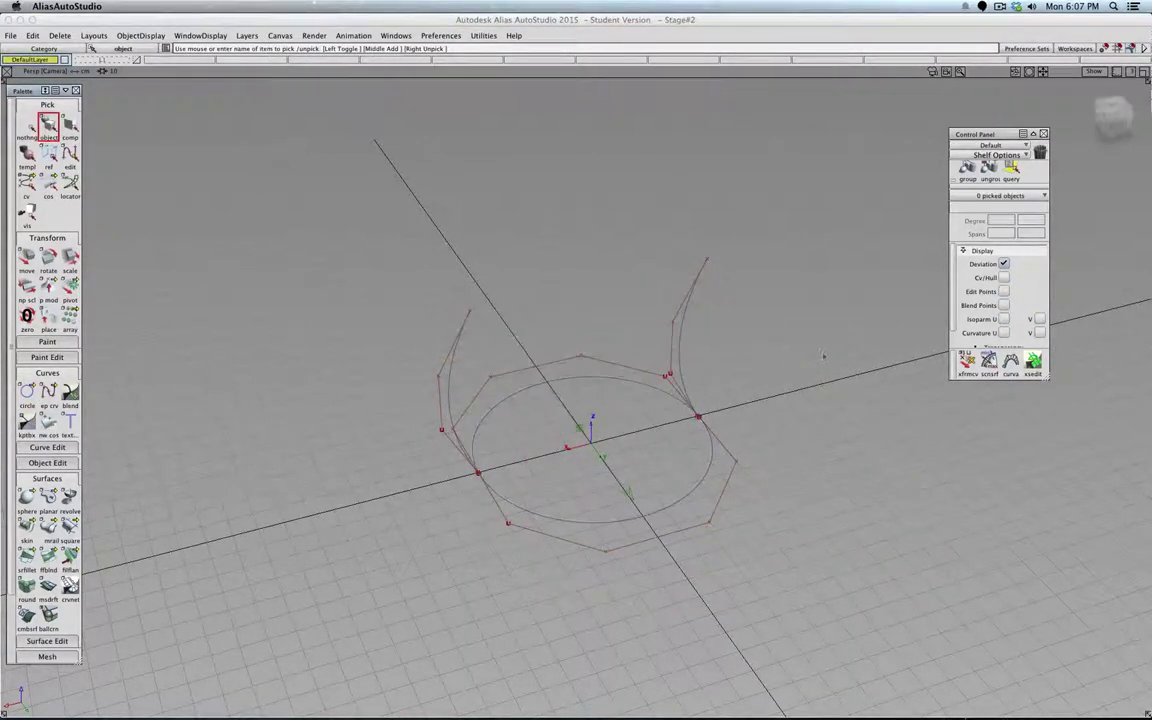
Switch curve snap off, move both half-circle curves onto the origin at 0, 0, 0, and clear the selection
left_click_drag(825, 356, 265, 392, "alt+shift")
right_click_drag(265, 392, 550, 365, "alt+shift")
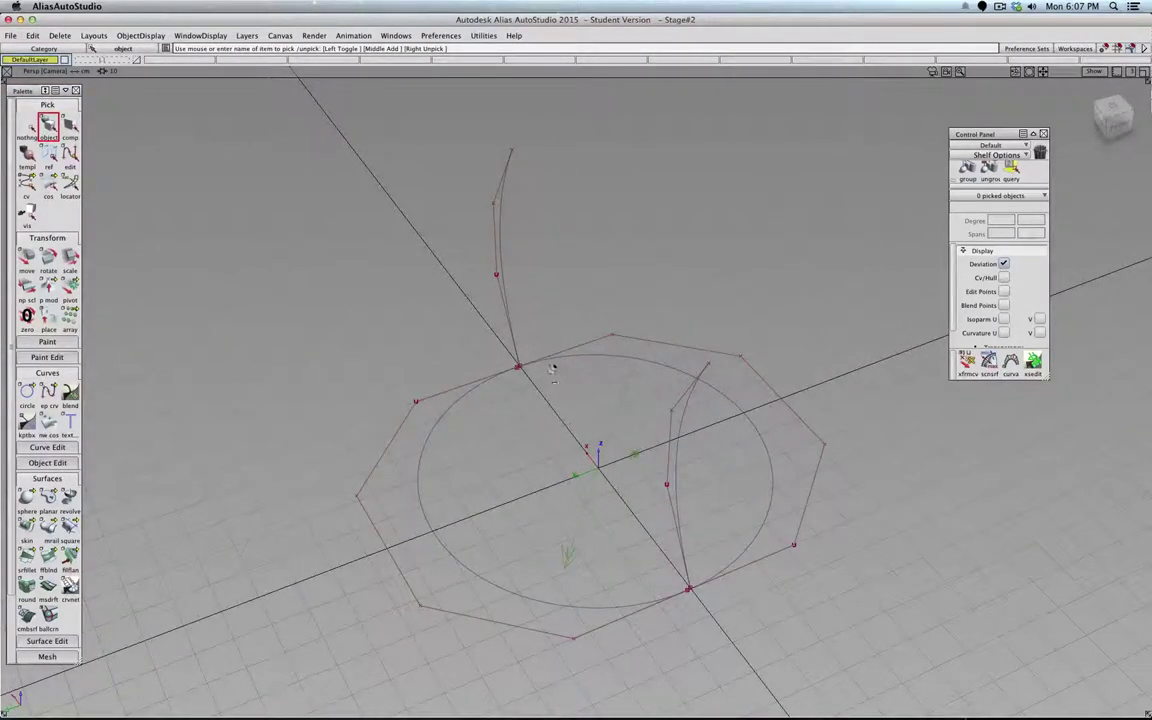
left_click(548, 359)
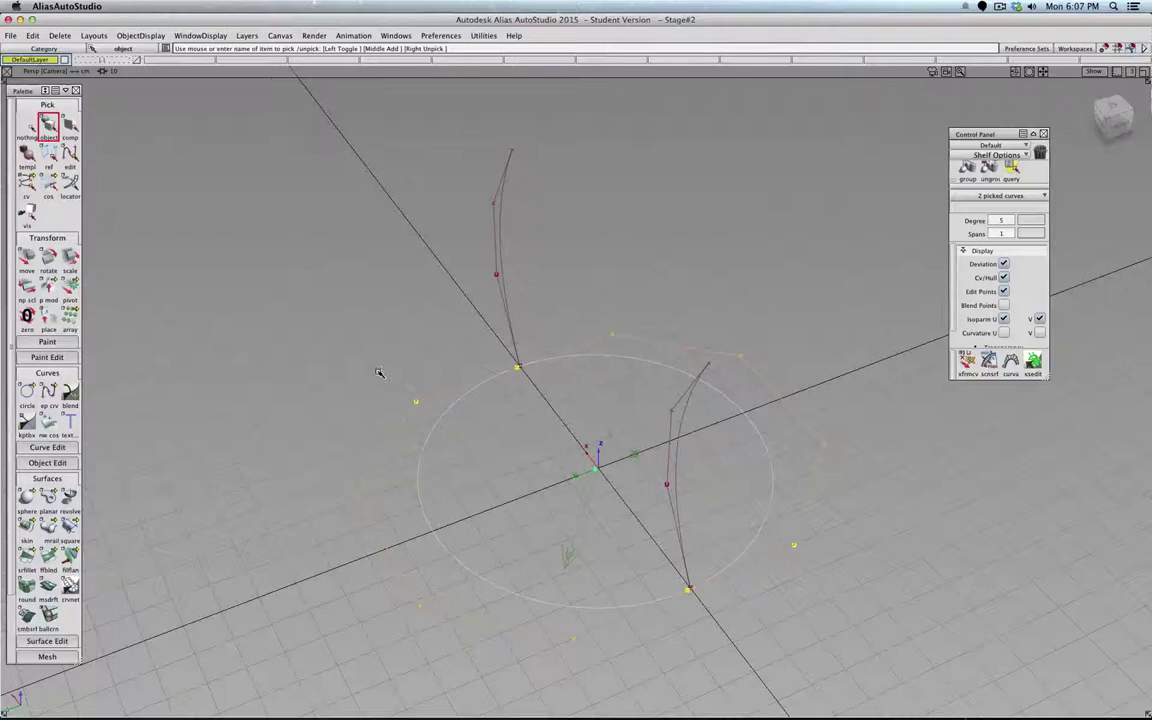
left_click(26, 258)
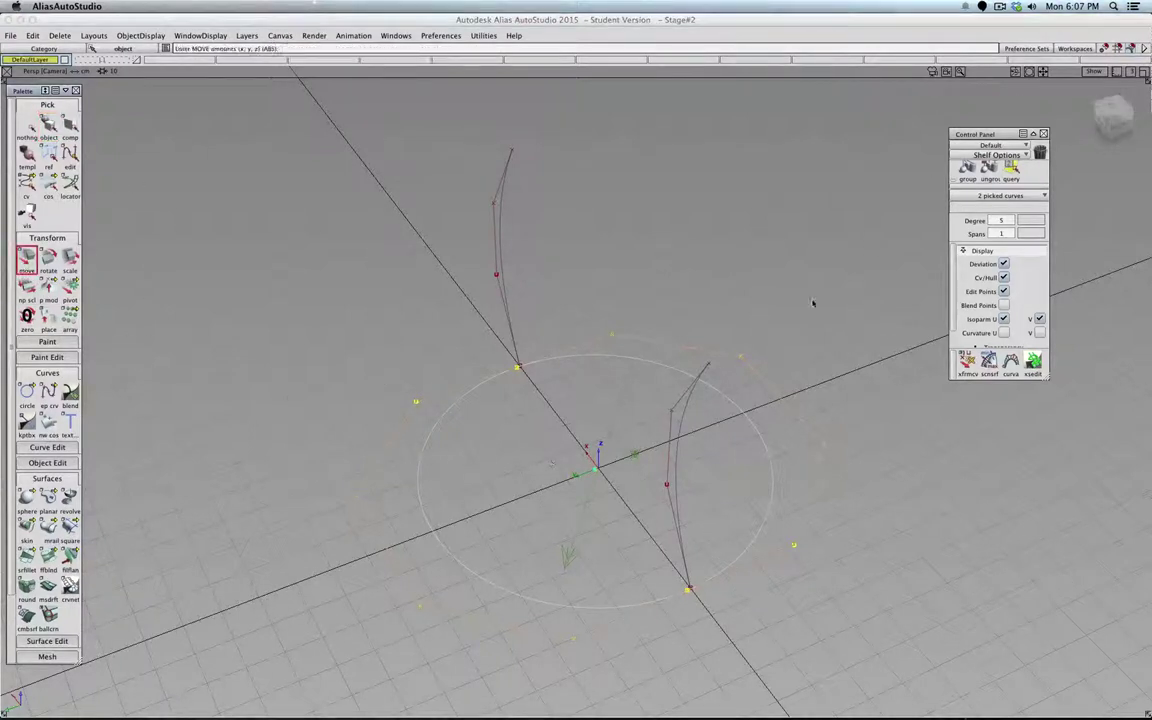
left_click(1131, 48)
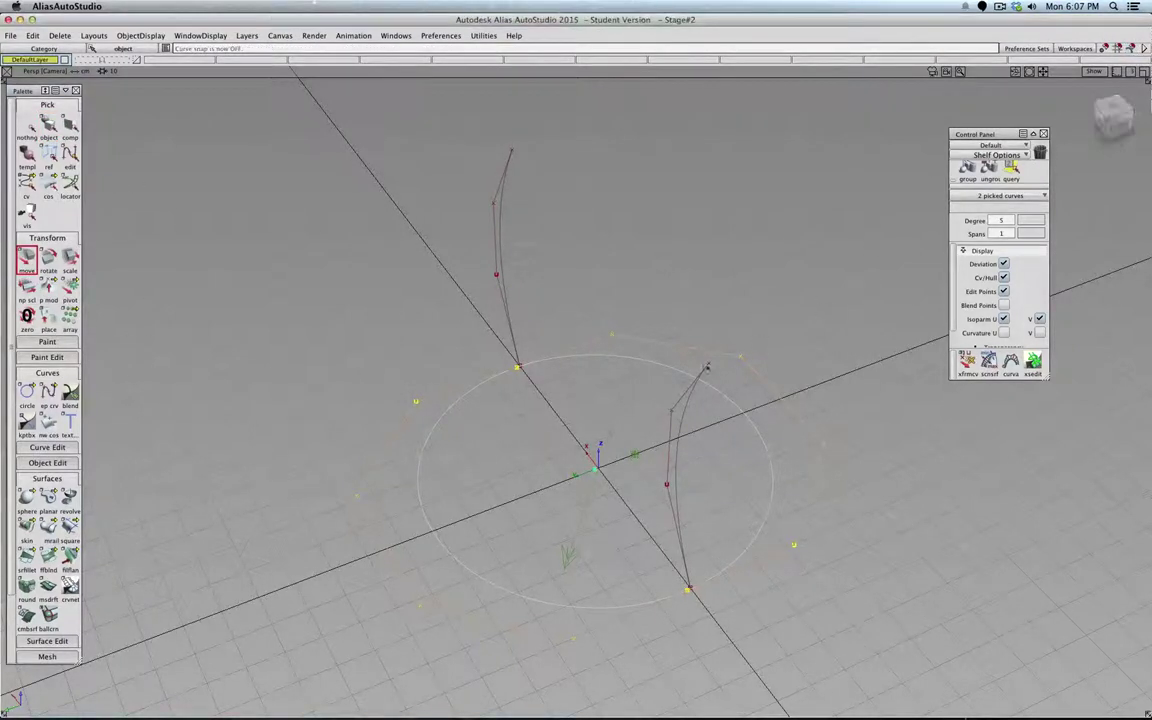
left_click_drag(567, 463, 617, 474)
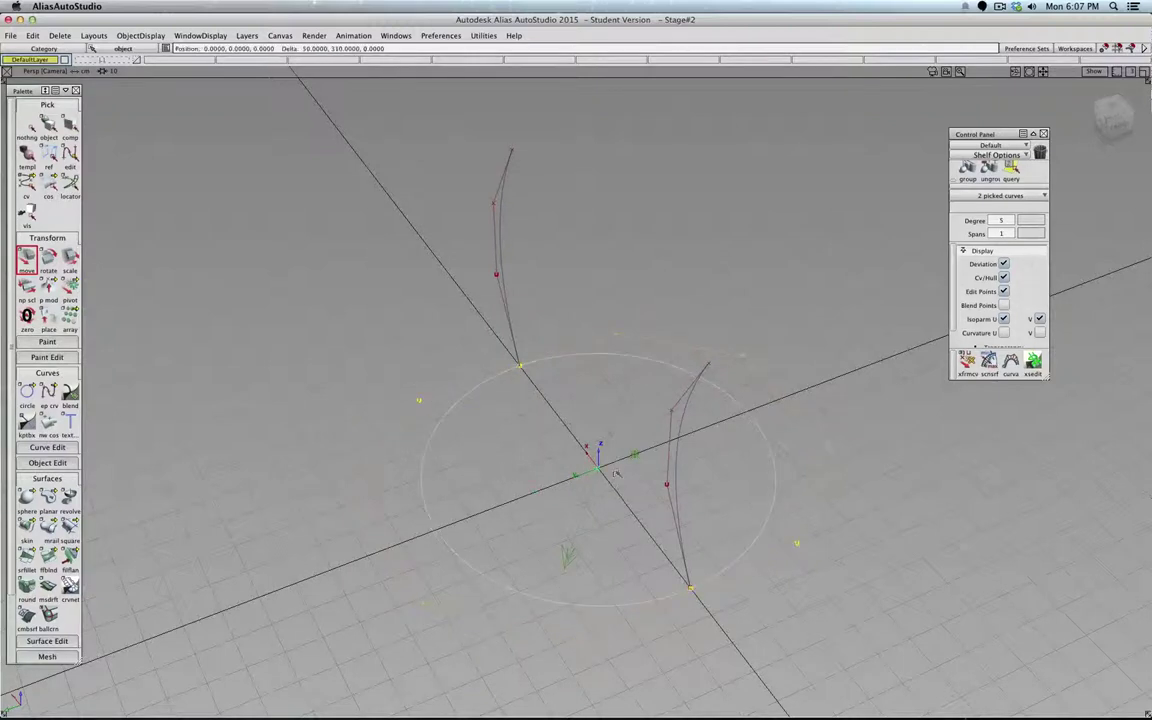
left_click(28, 126)
left_click(48, 126)
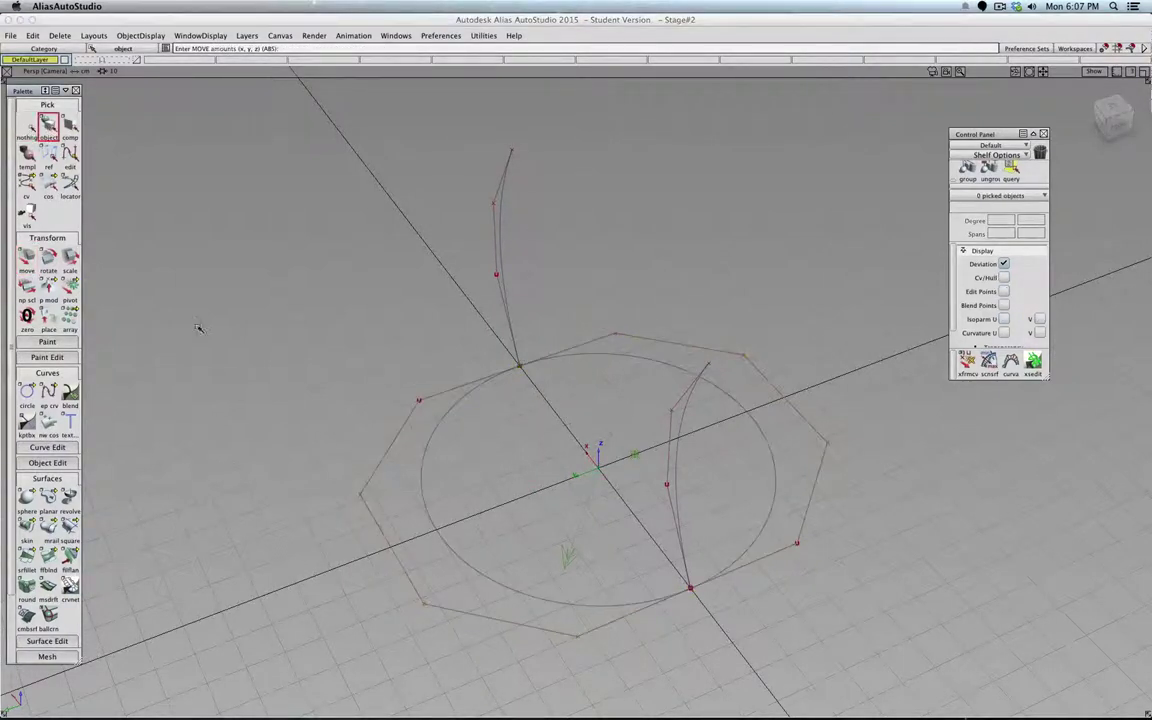
Create a rail surface with 2 generation curves and 1 rail, using the two bowed curves and one half of the circle
left_click_drag(332, 398, 337, 407, "alt+shift")
right_click_drag(337, 407, 245, 448, "alt+shift")
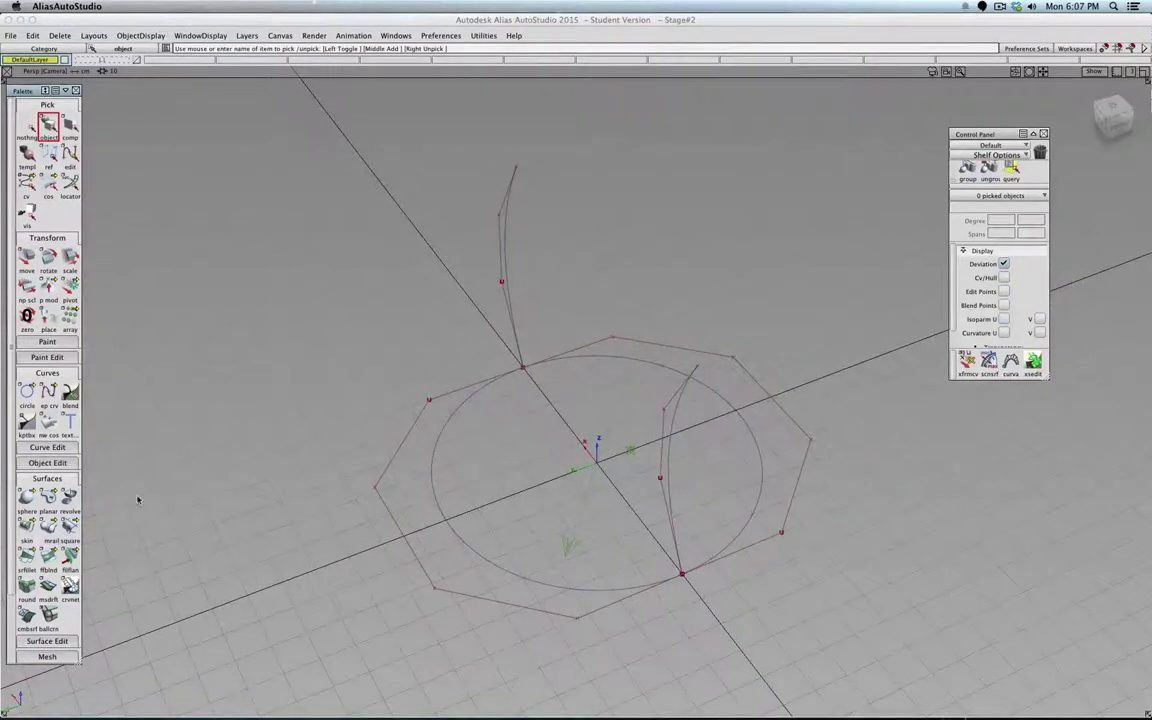
left_click(48, 524)
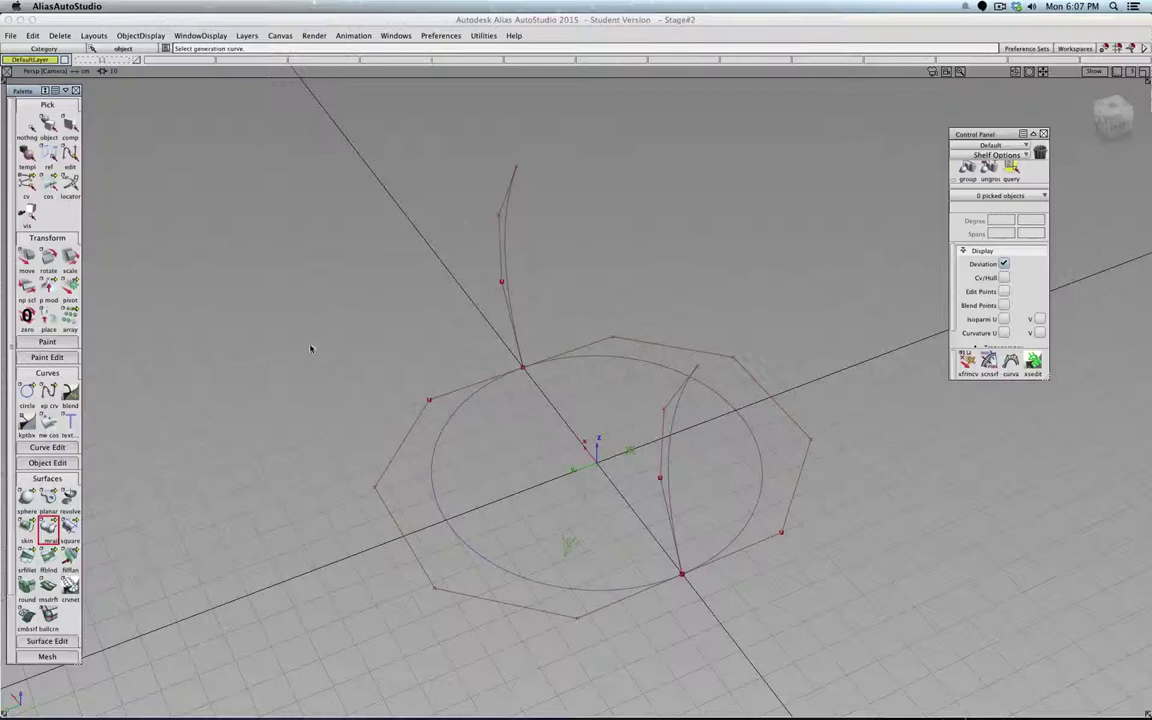
double_click(48, 524)
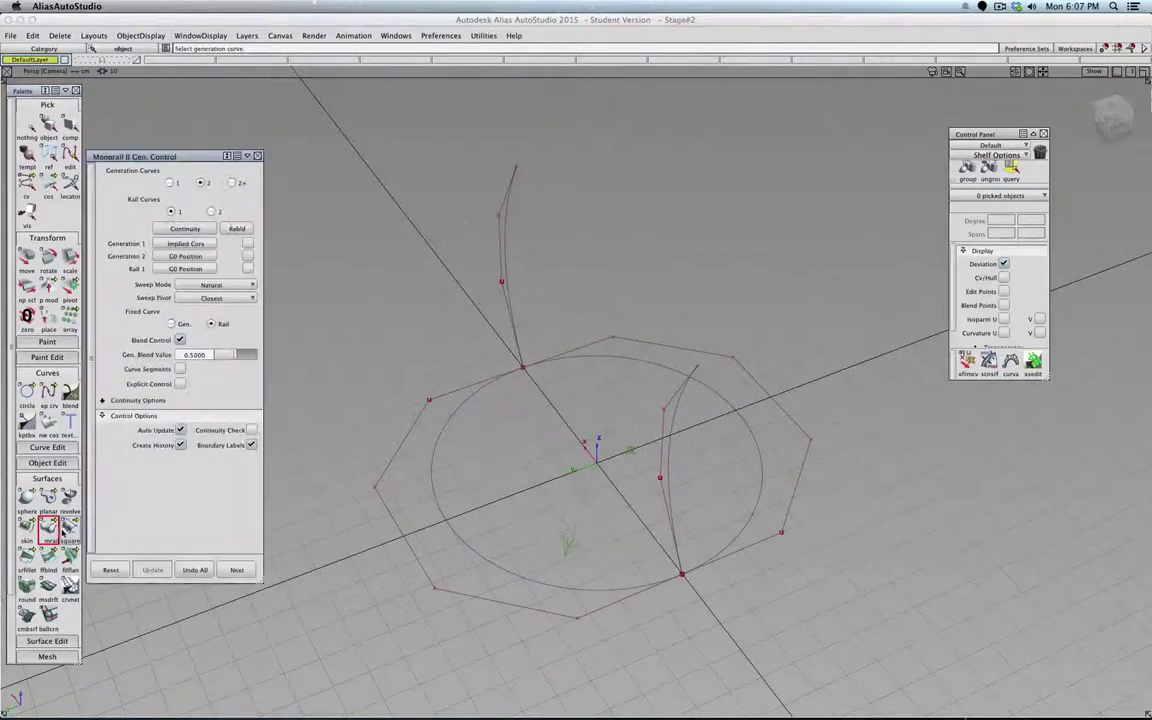
left_click(505, 226)
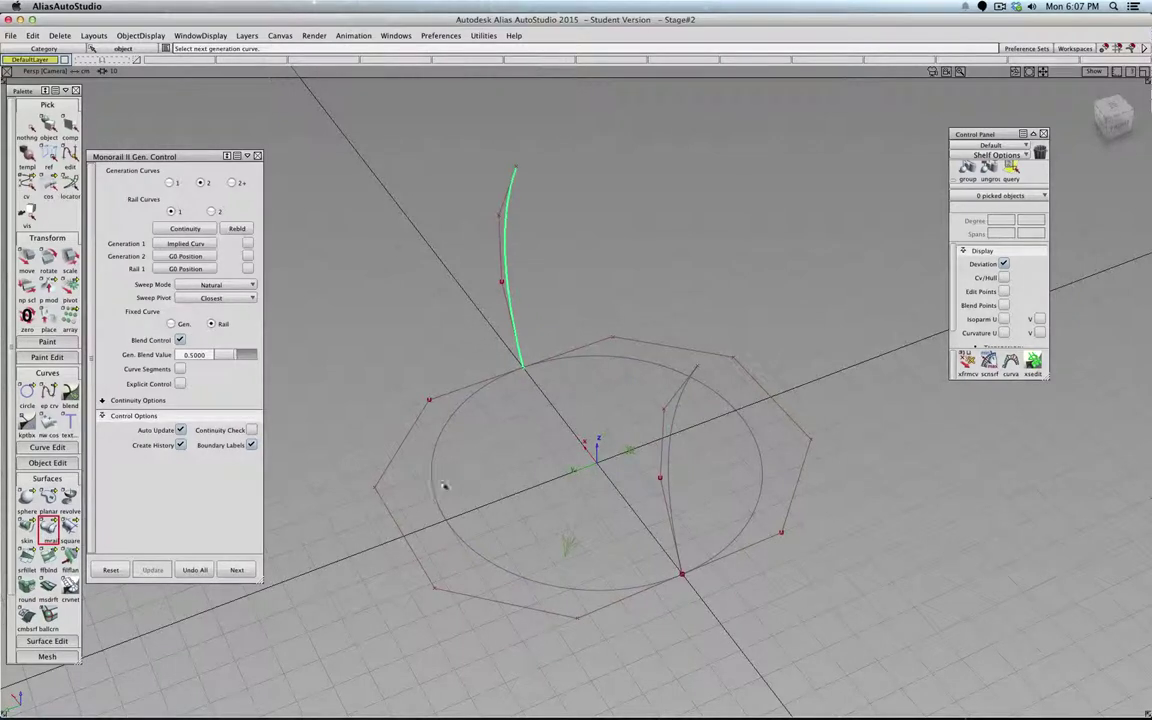
left_click(672, 510)
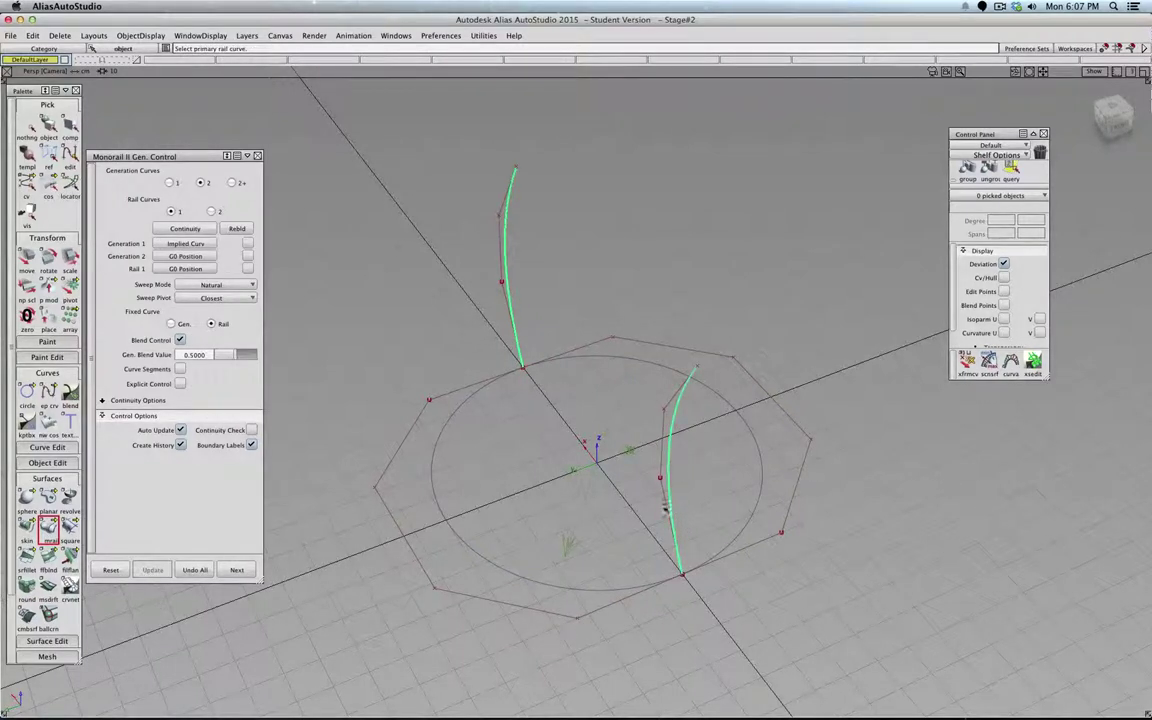
left_click(476, 555)
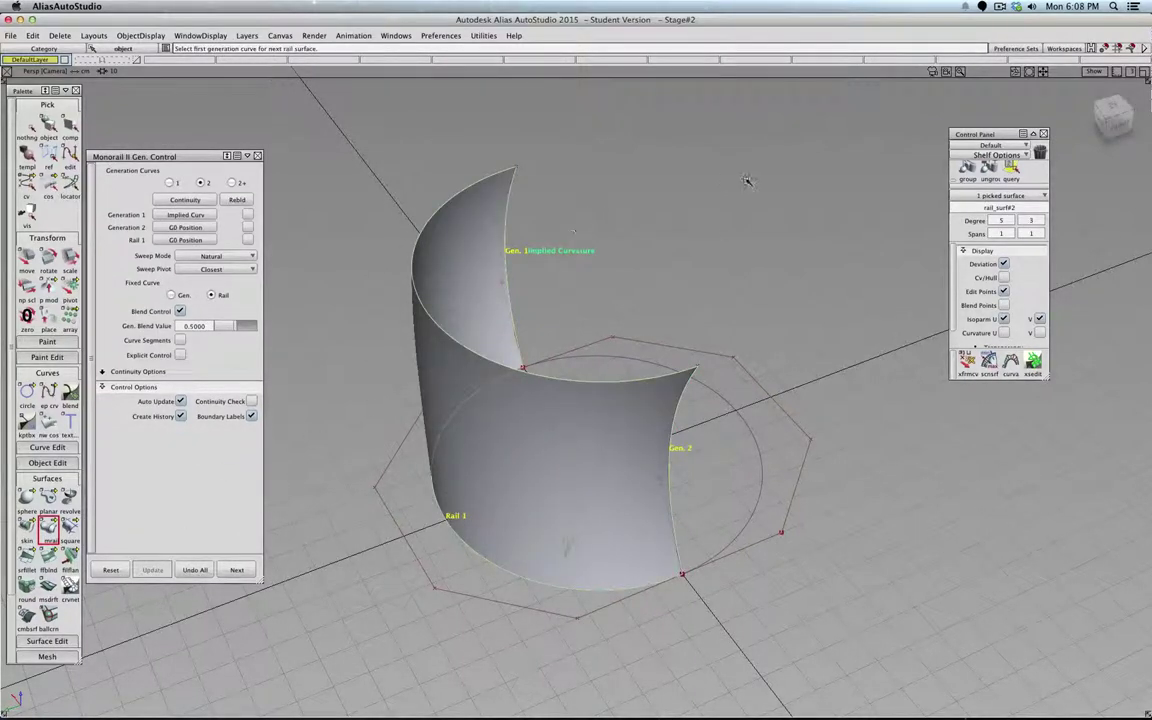
left_click_drag(746, 181, 446, 305, "alt+shift")
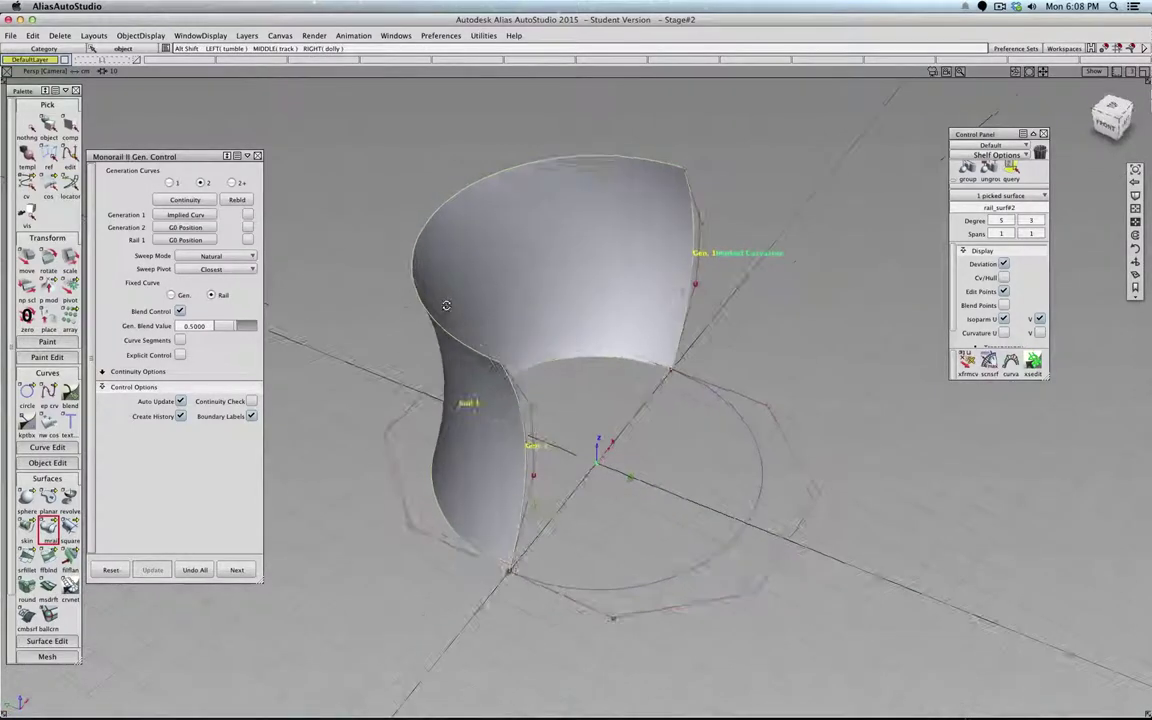
left_click(250, 570)
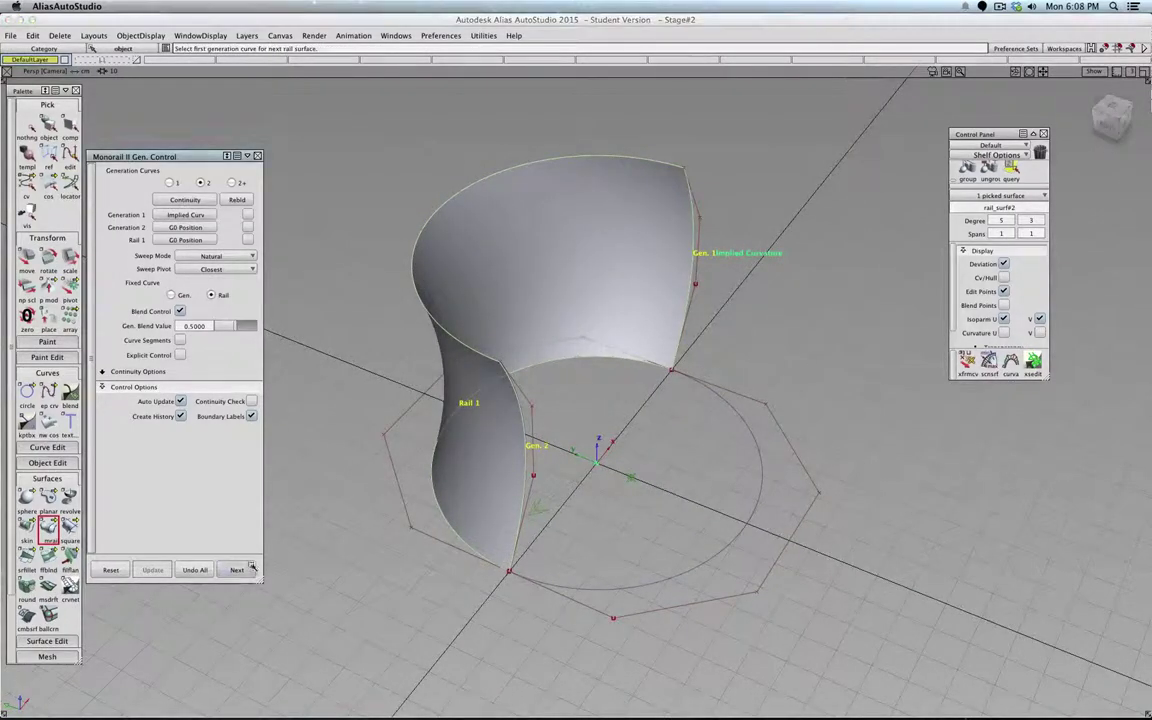
Create a second rail surface from the same two bowed curves, using the remaining half-circle as the rail
left_click(695, 248)
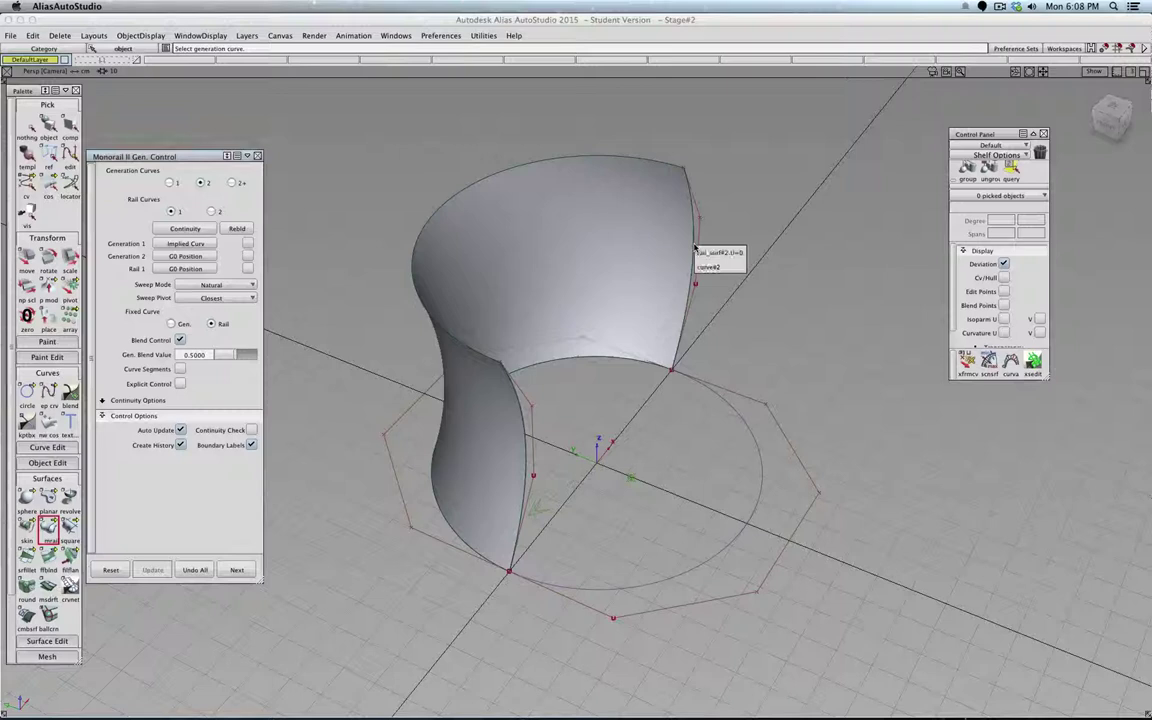
left_click(708, 268)
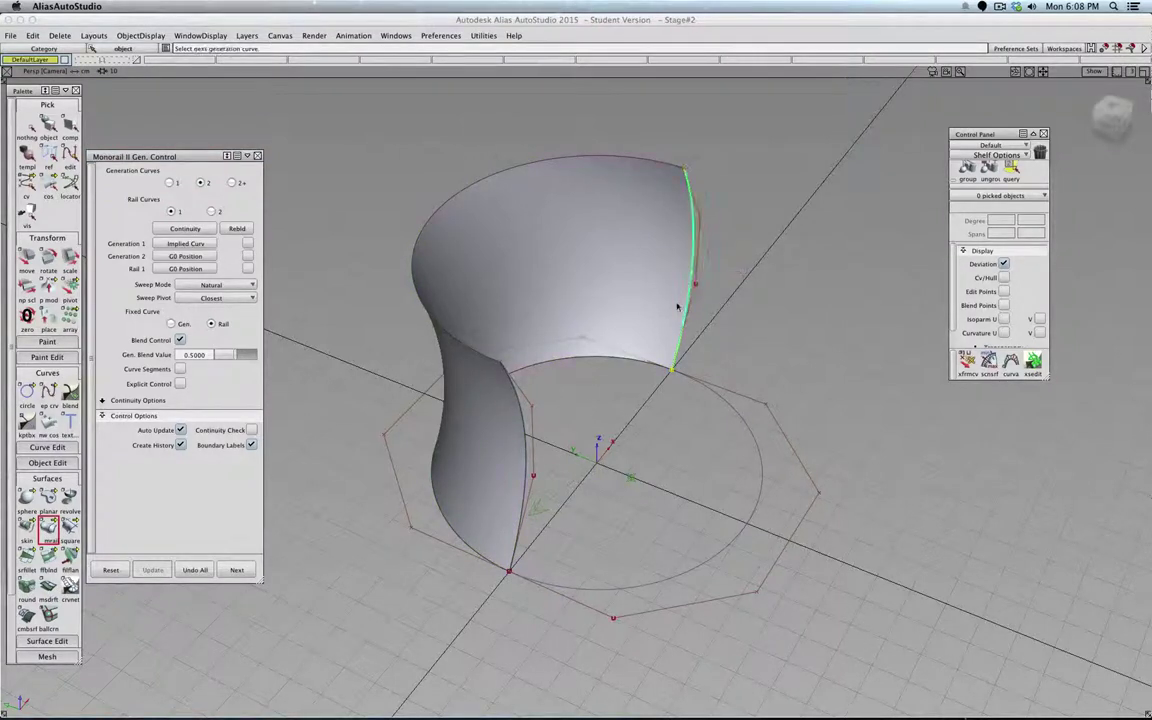
left_click(520, 405)
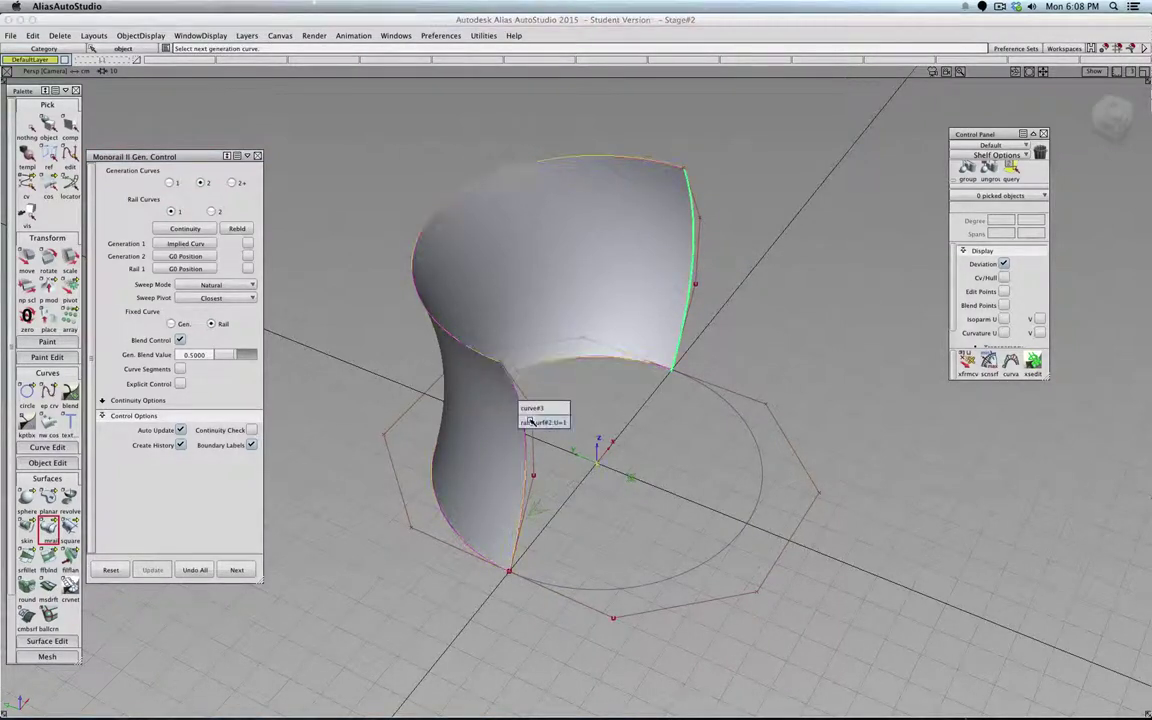
left_click(530, 408)
left_click(754, 507)
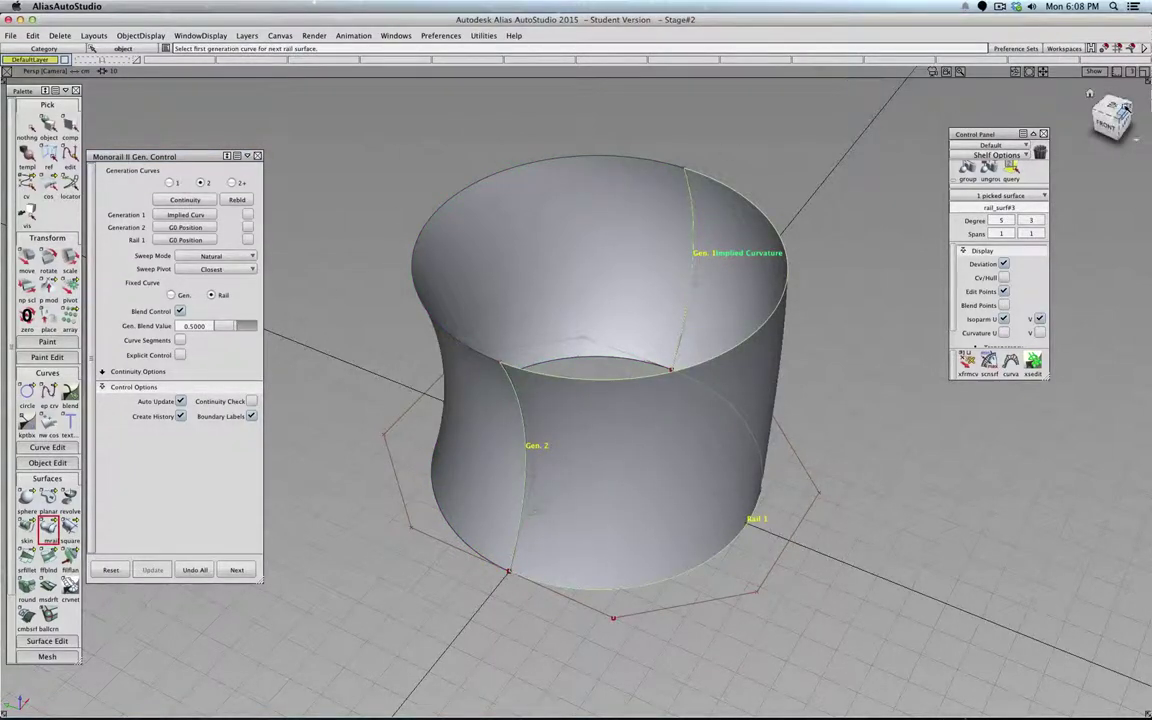
left_click(239, 569)
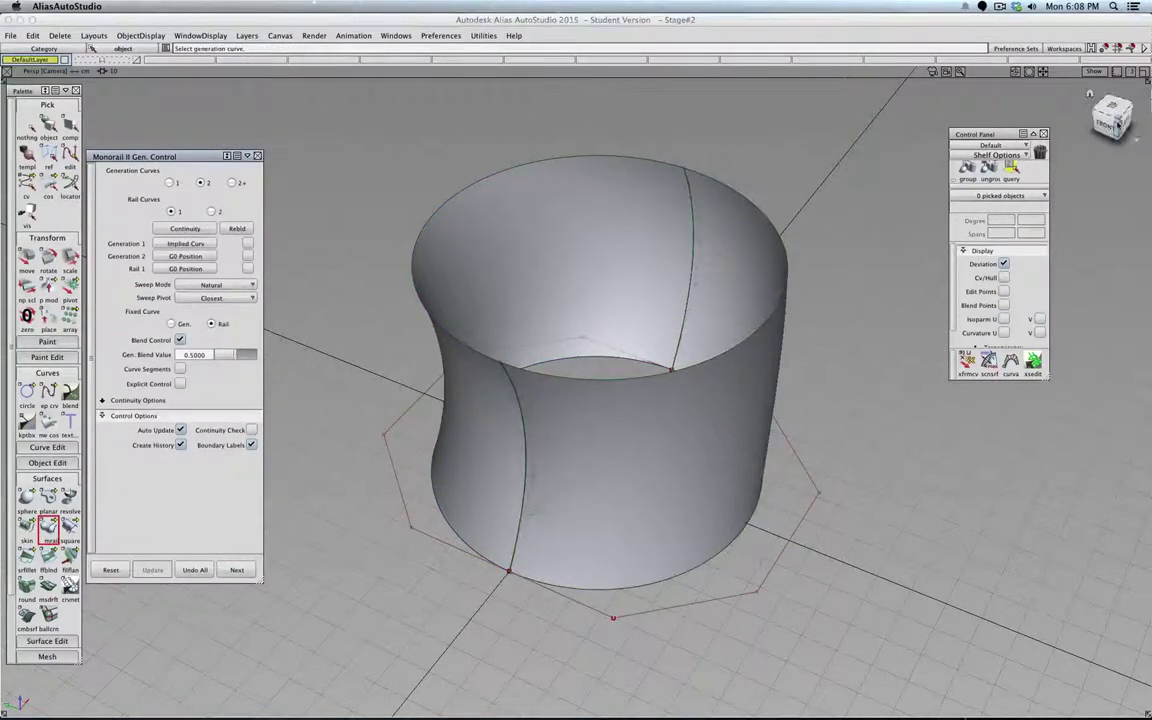
Reopen the first half-circle rail surface's settings and set its Generation 2 continuity to Implied Curvature
left_click(1112, 106)
left_click_drag(852, 168, 878, 124, "alt+shift")
left_click_drag(866, 230, 842, 184, "alt+shift")
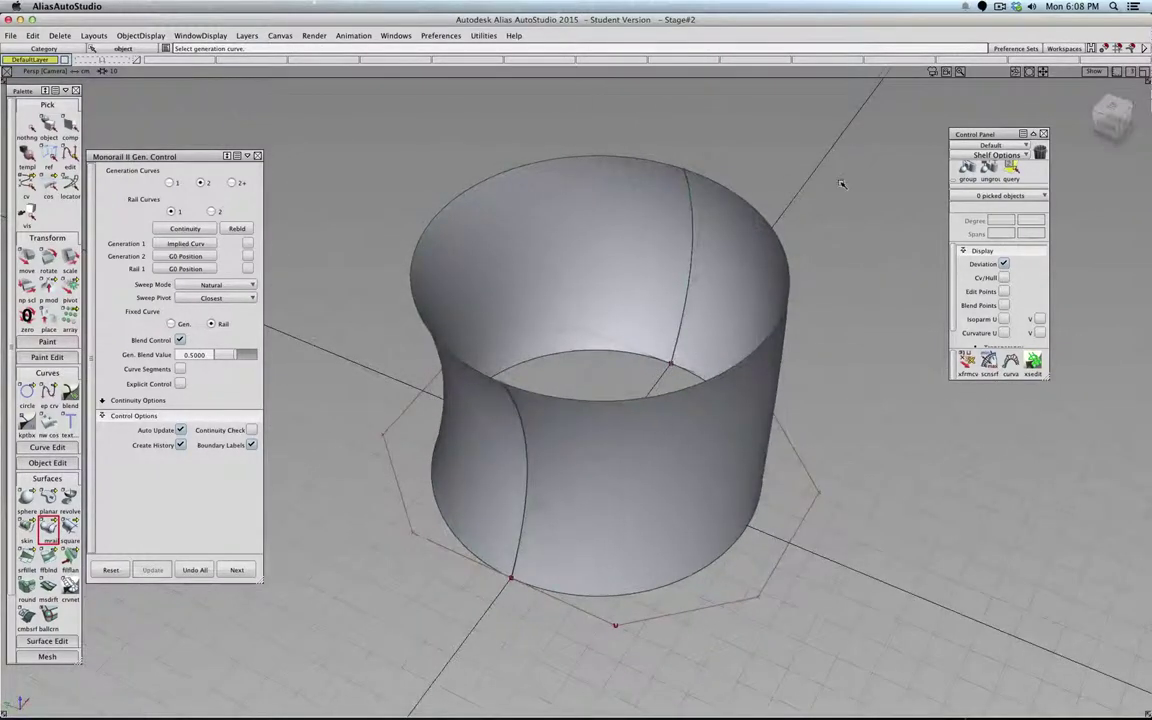
left_click(606, 206)
left_click(48, 124)
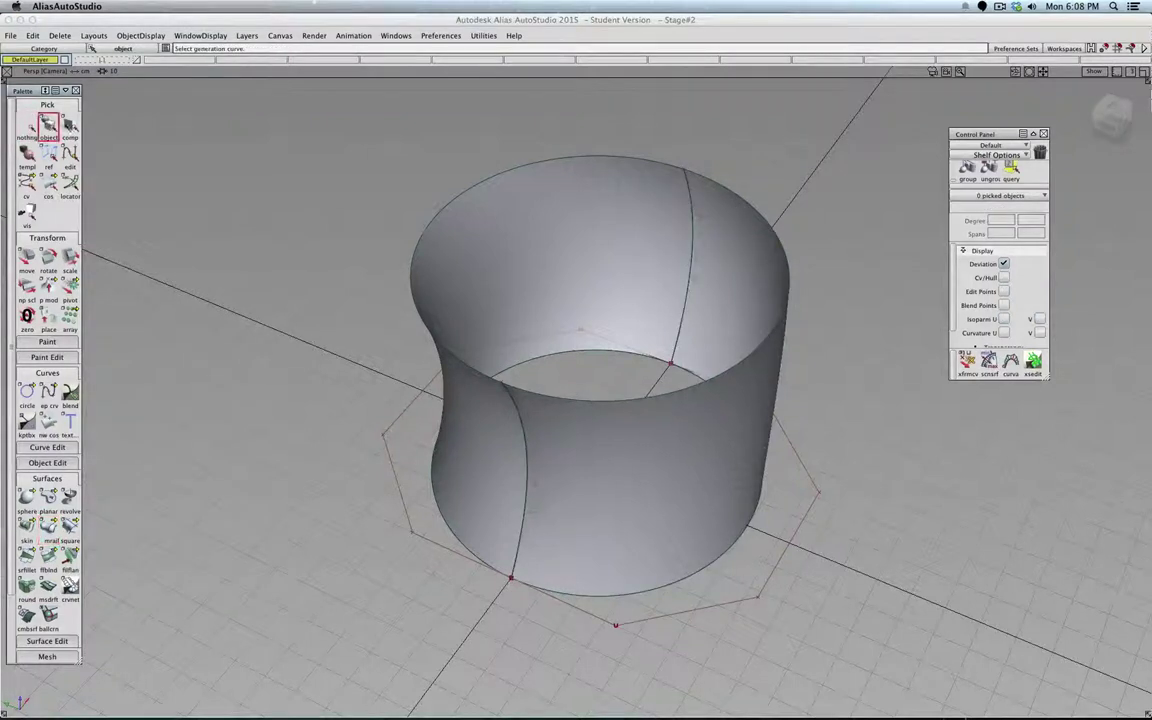
left_click(559, 224)
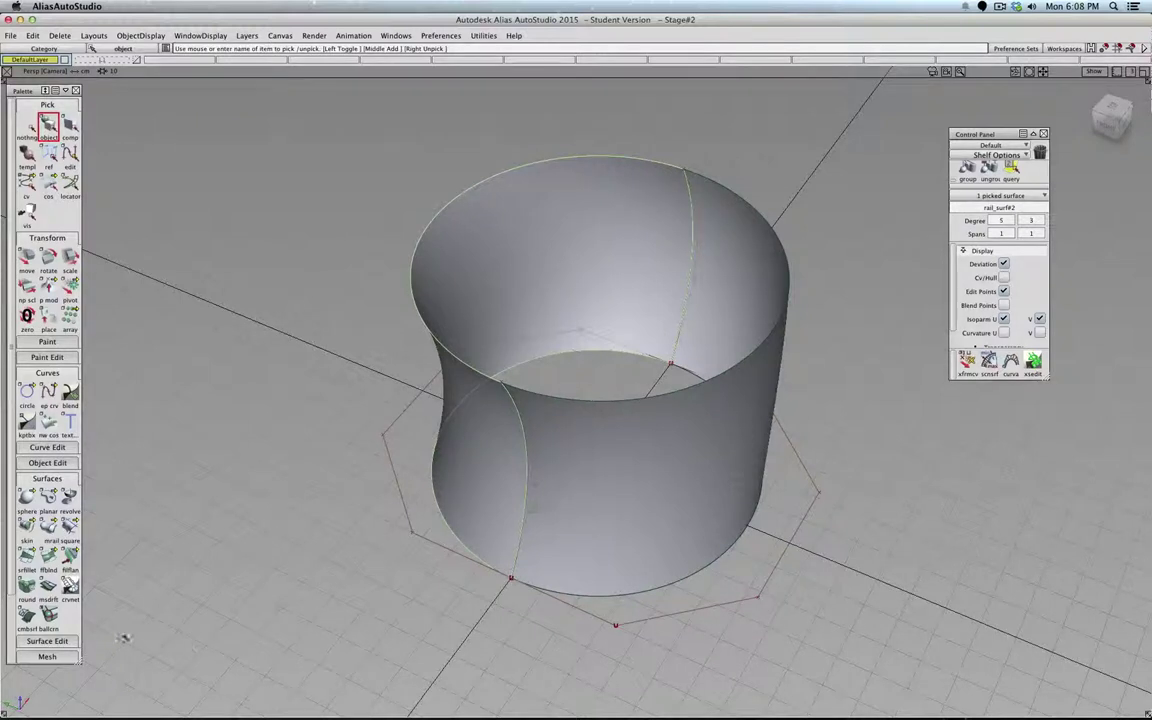
left_click(49, 524)
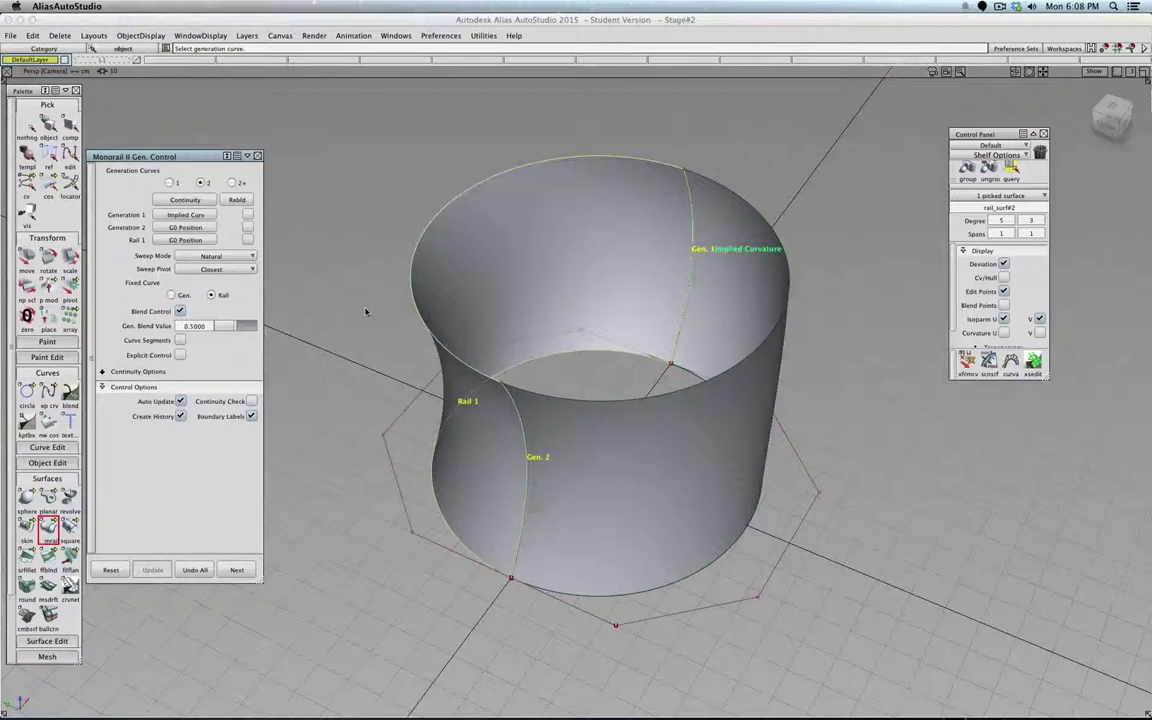
left_click(204, 228)
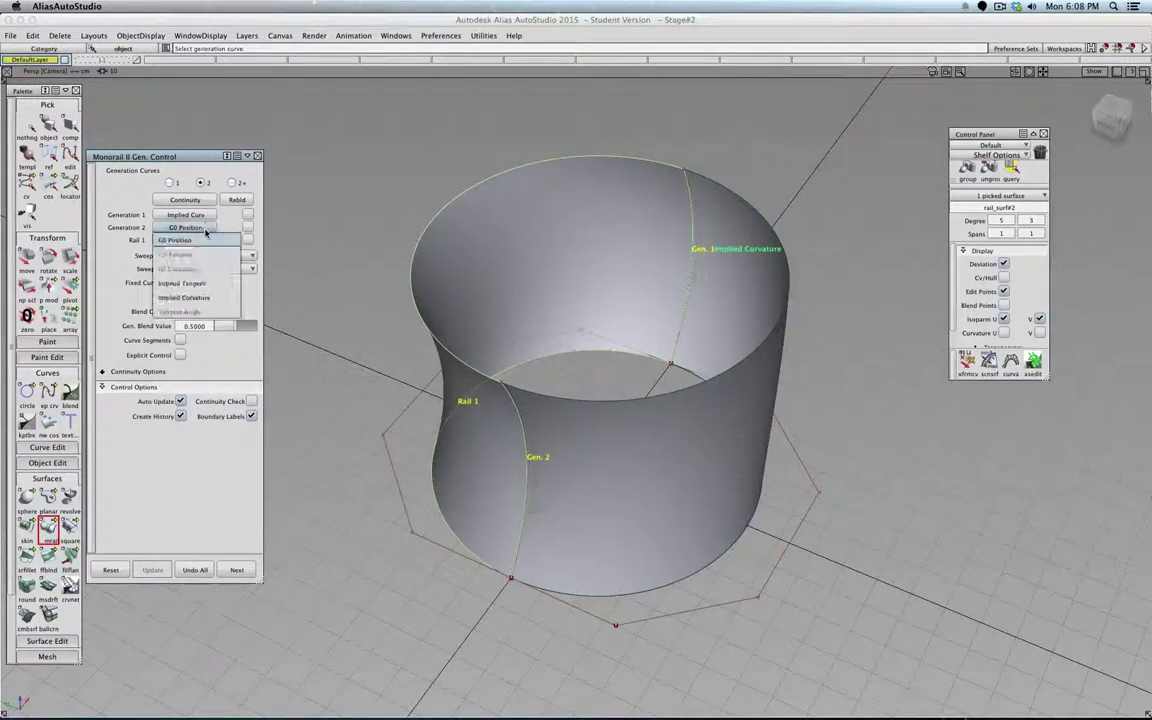
left_click(195, 297)
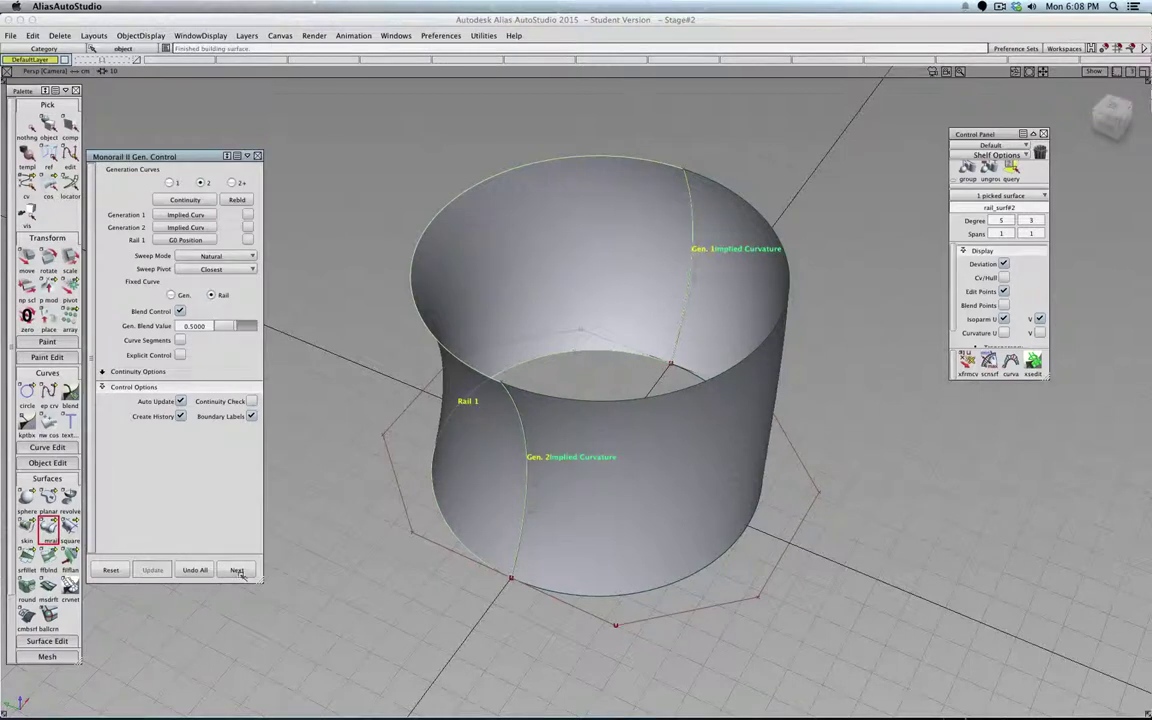
left_click(237, 571)
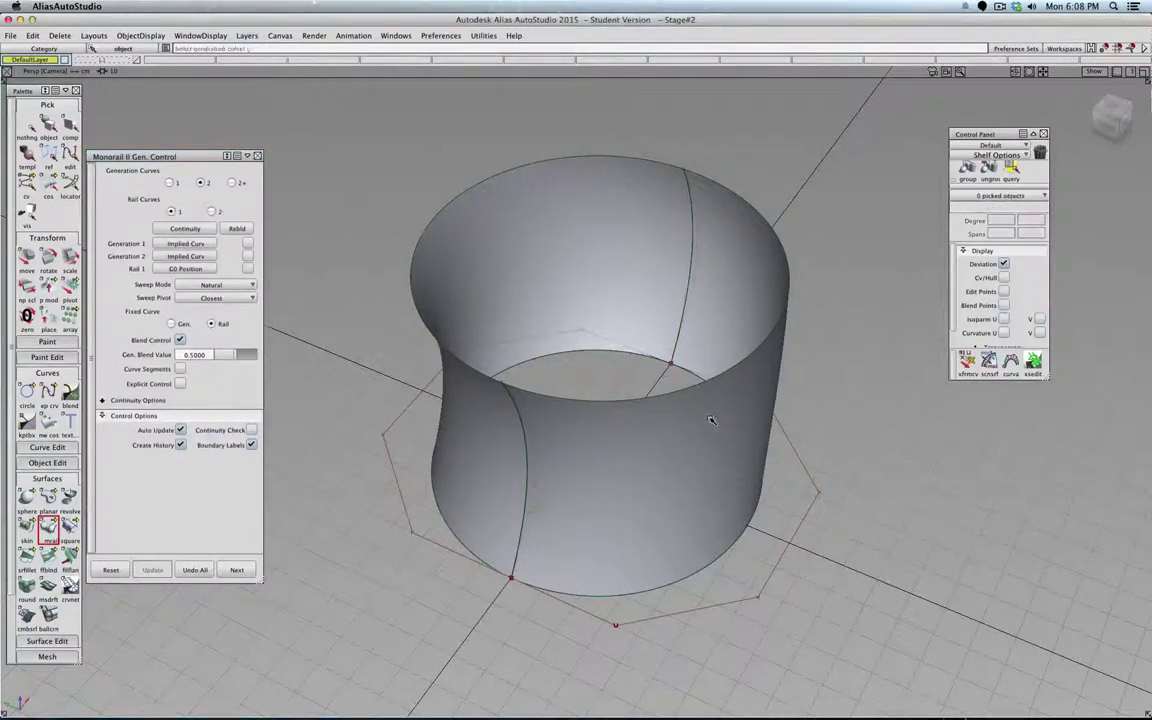
Reopen the second half-circle rail surface's settings and set its Generation 2 continuity to Implied Curvature
left_click(27, 125)
left_click(48, 125)
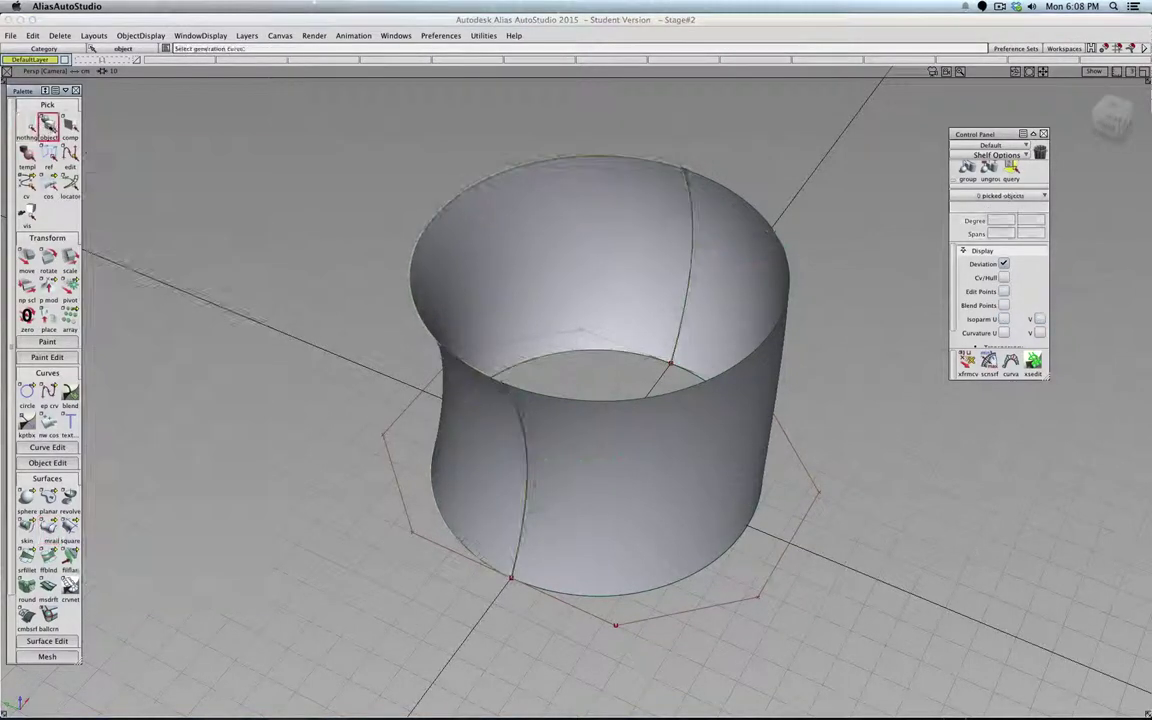
left_click(745, 442)
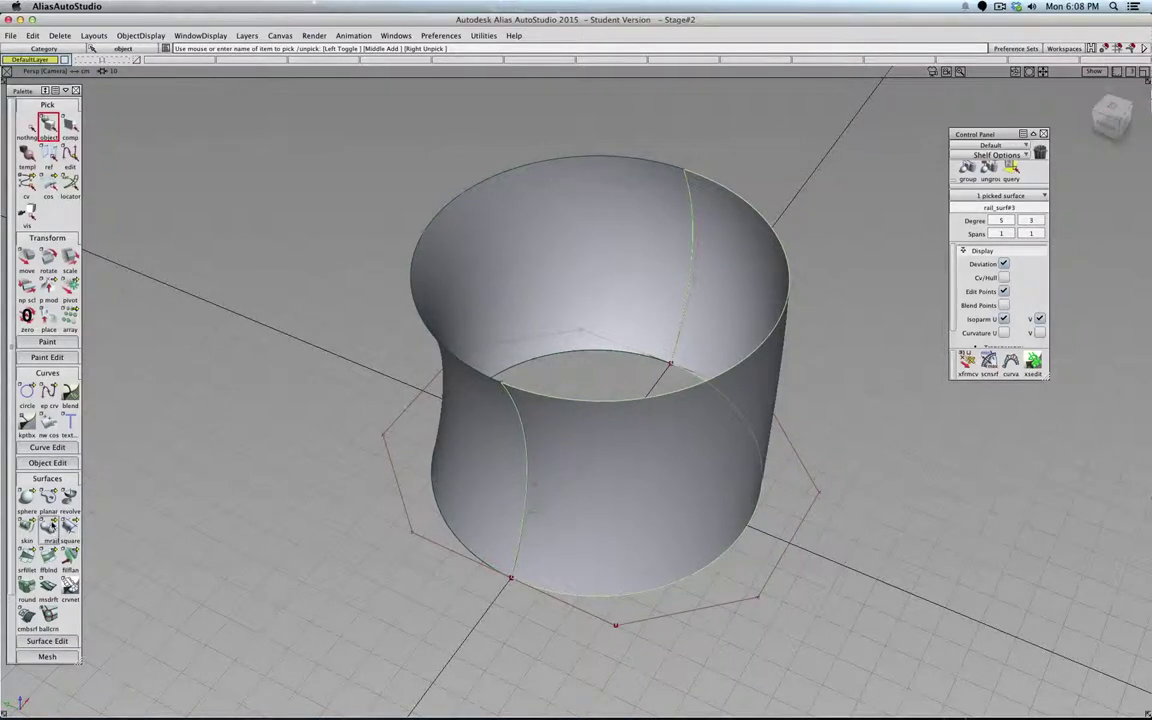
left_click(50, 526)
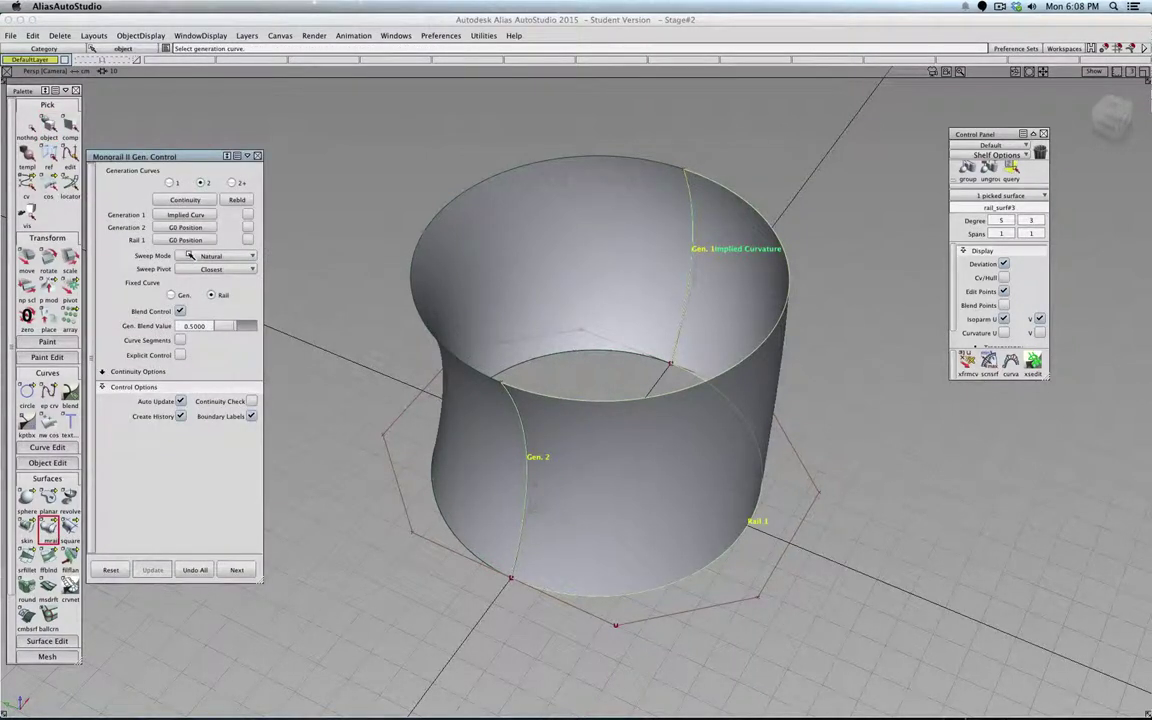
left_click(192, 227)
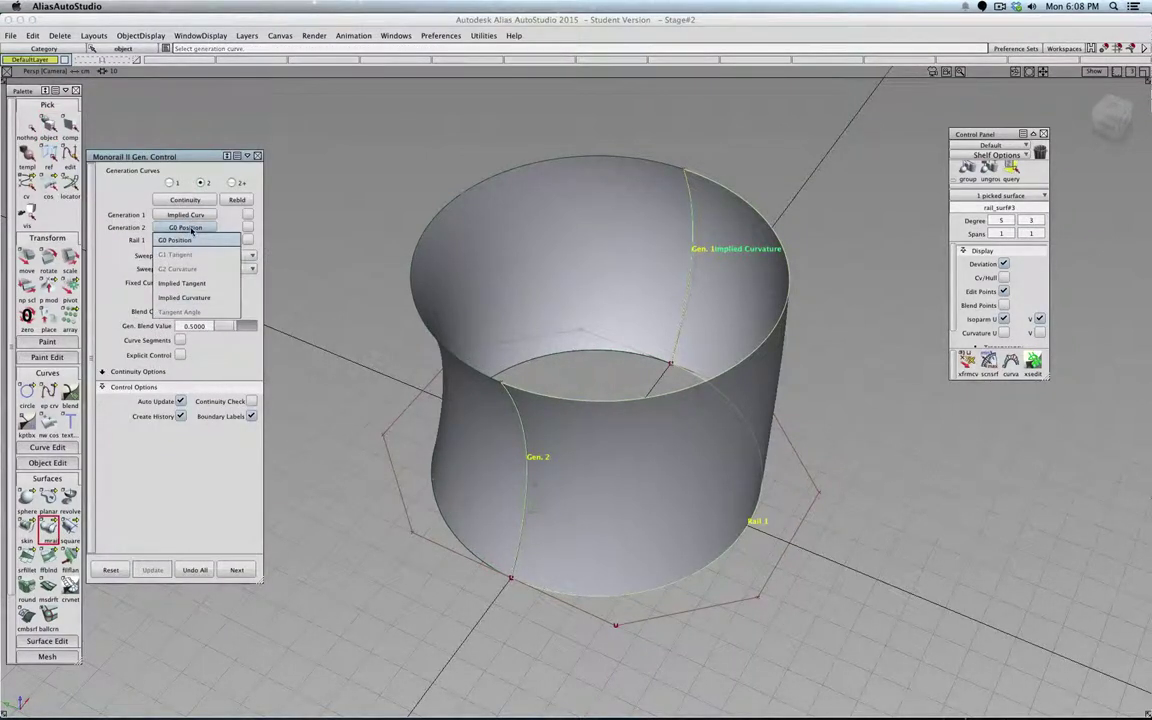
left_click(199, 298)
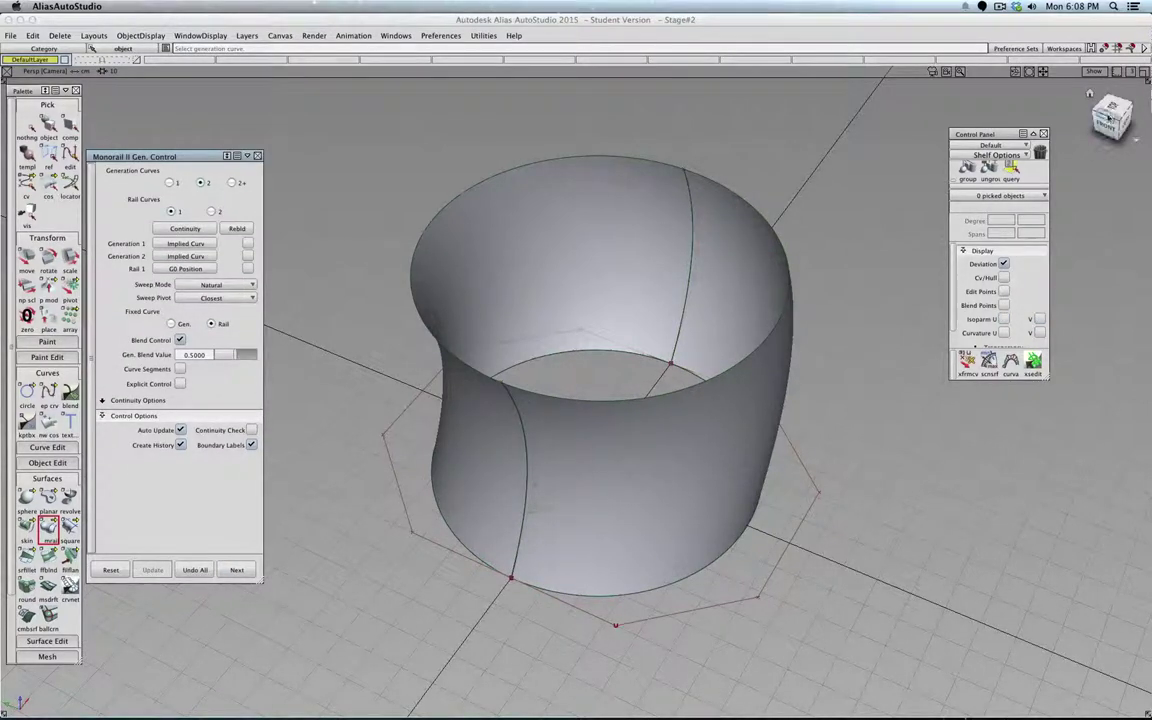
Switch the view from above to orthographic projection and create a new layer
left_click(1111, 110)
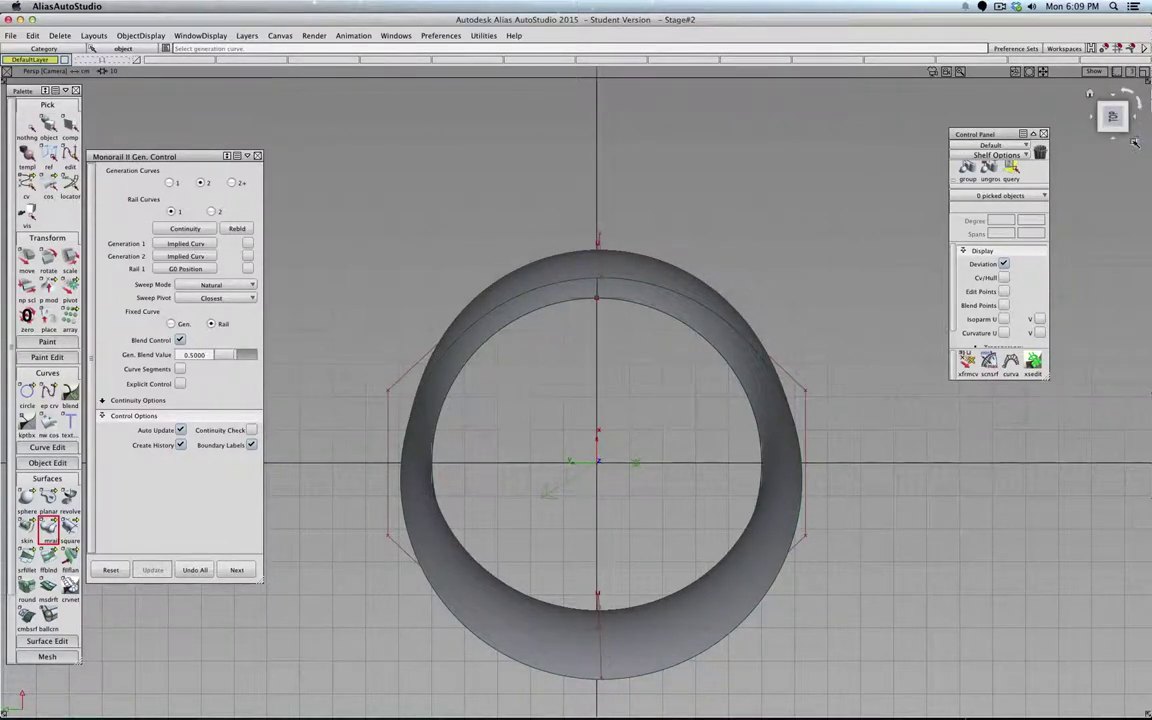
left_click(1113, 145)
left_click(1112, 149)
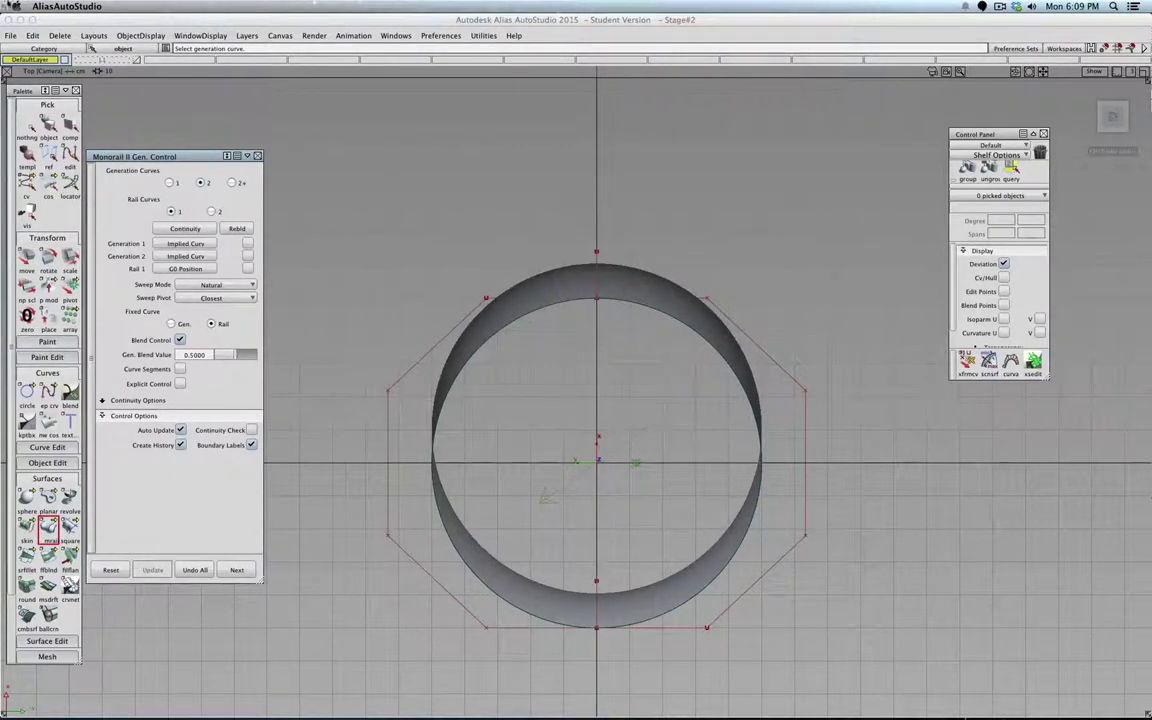
left_click(246, 35)
left_click(247, 50)
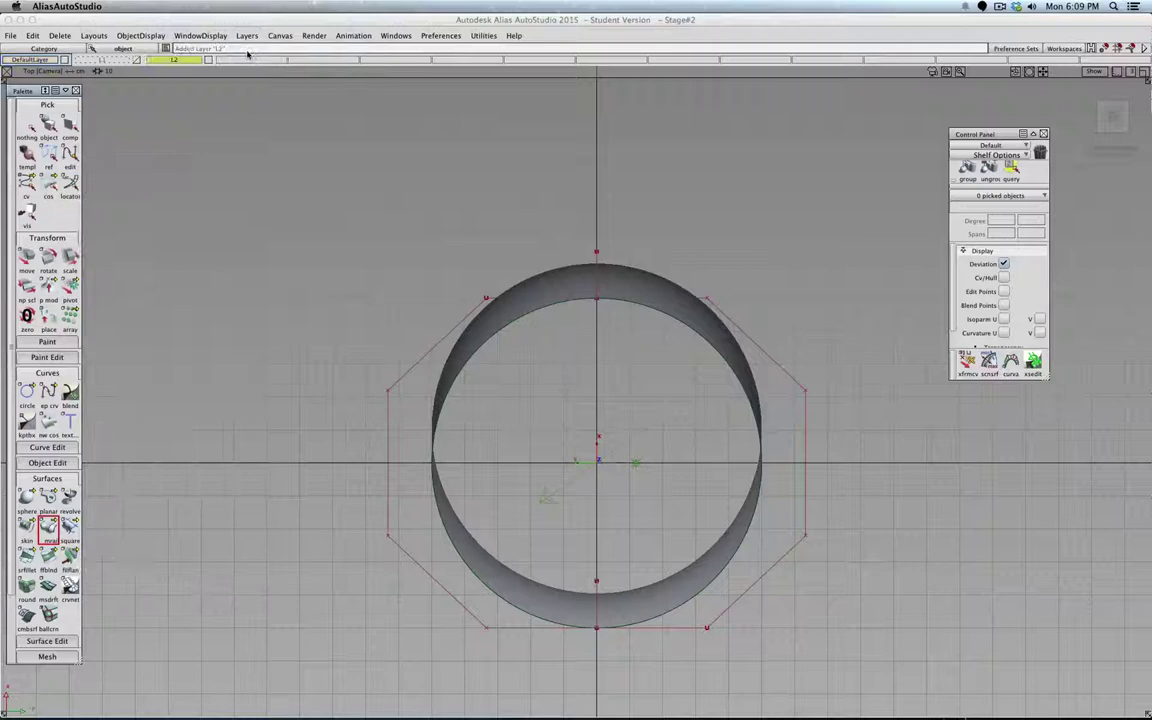
Assign both half-circle rail surfaces to layer L2 and hide that layer
left_click(48, 125)
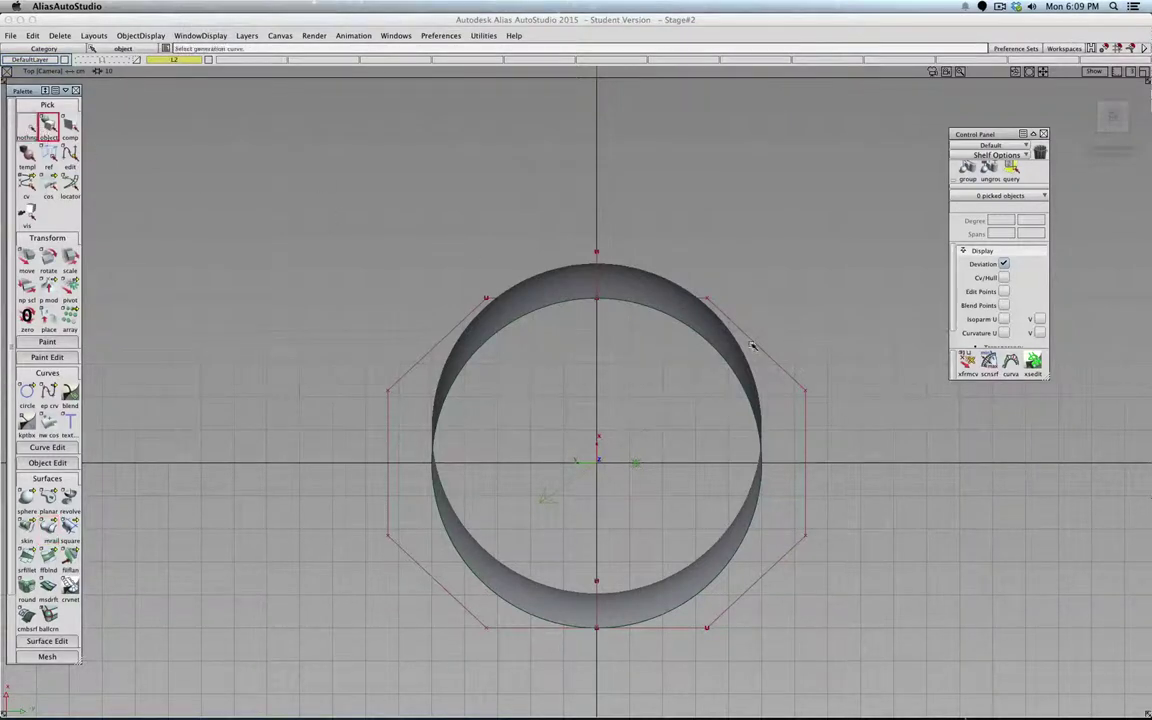
left_click_drag(684, 324, 615, 255, "alt+shift")
left_click(617, 257)
left_click(699, 303)
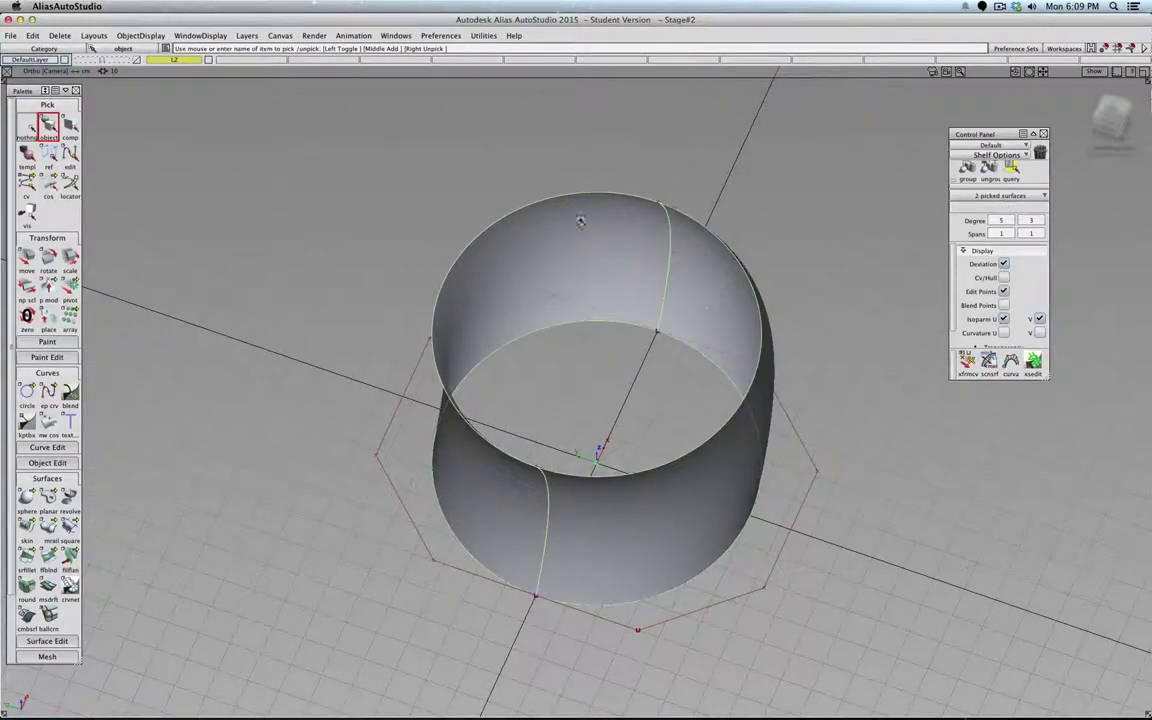
mouse_move(168, 60)
left_mouse_down()
mouse_move(185, 115)
mouse_move(180, 76)
left_mouse_up()
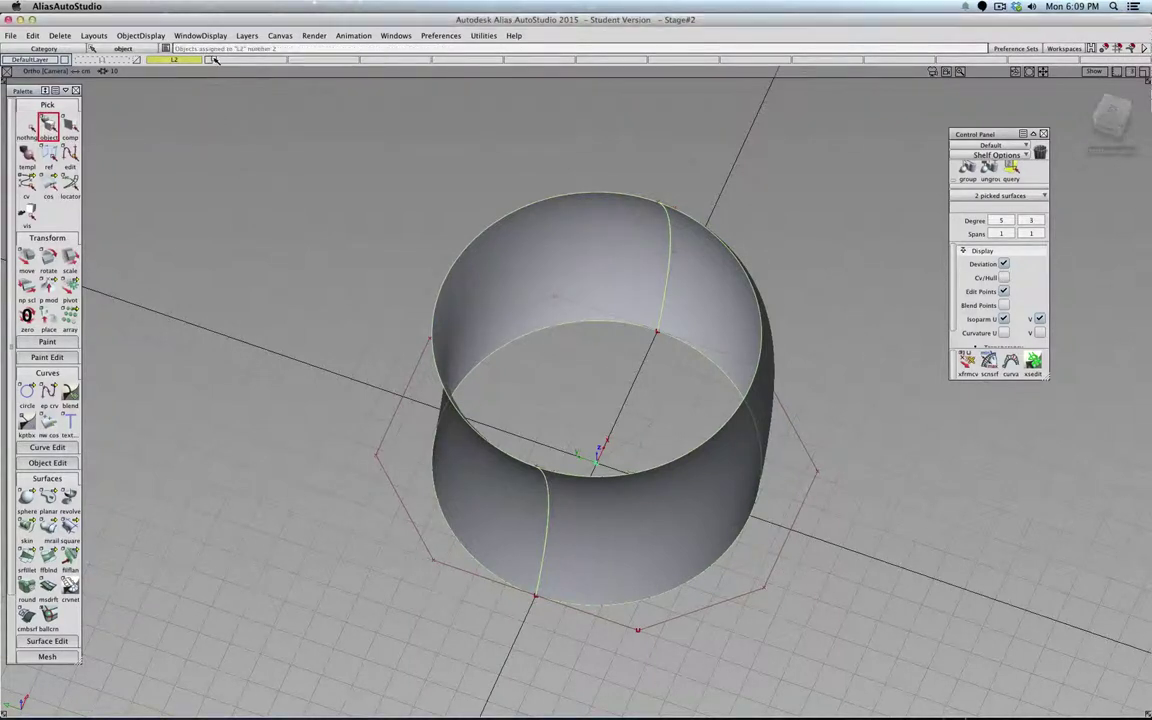
left_click(207, 61)
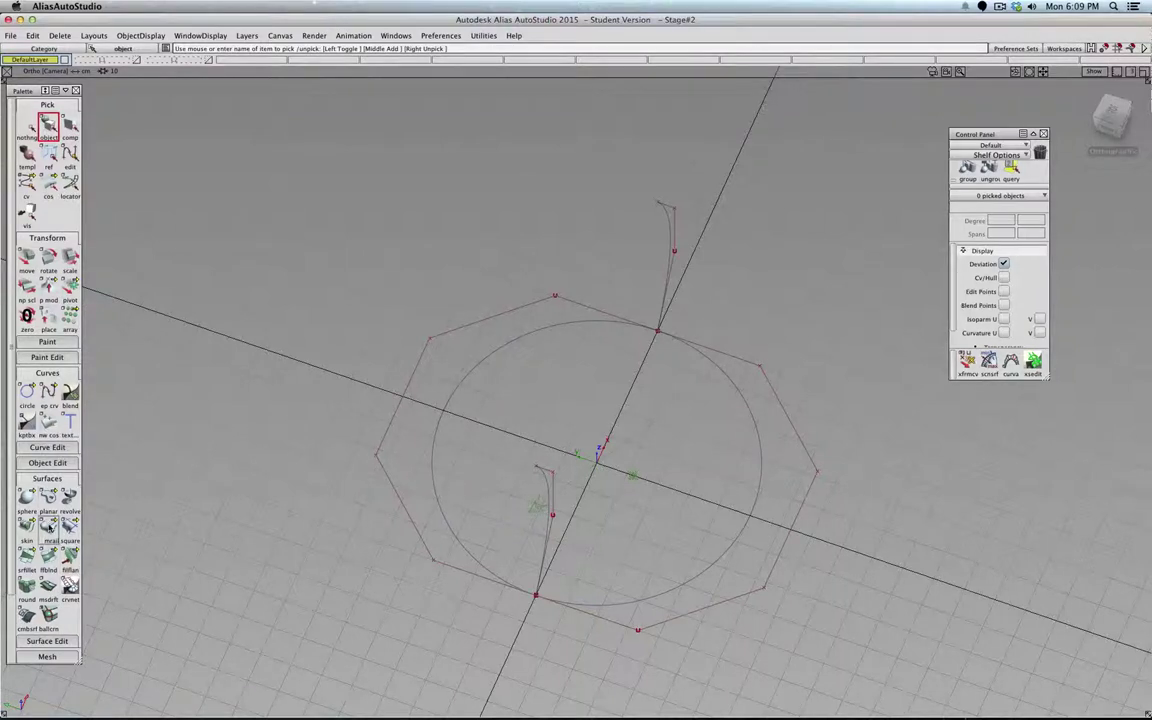
Create a rail surface from the two bowed curves along one half of the circle, with Implied Curvature at both generation curves
left_click(48, 522)
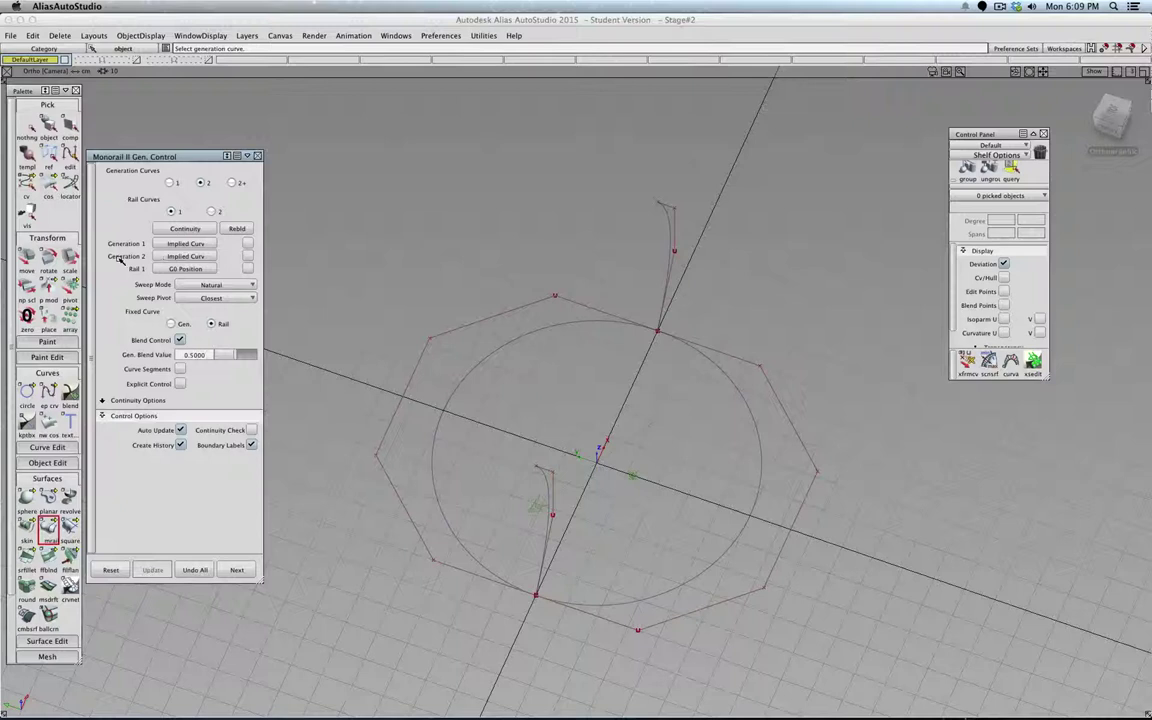
left_click(664, 220)
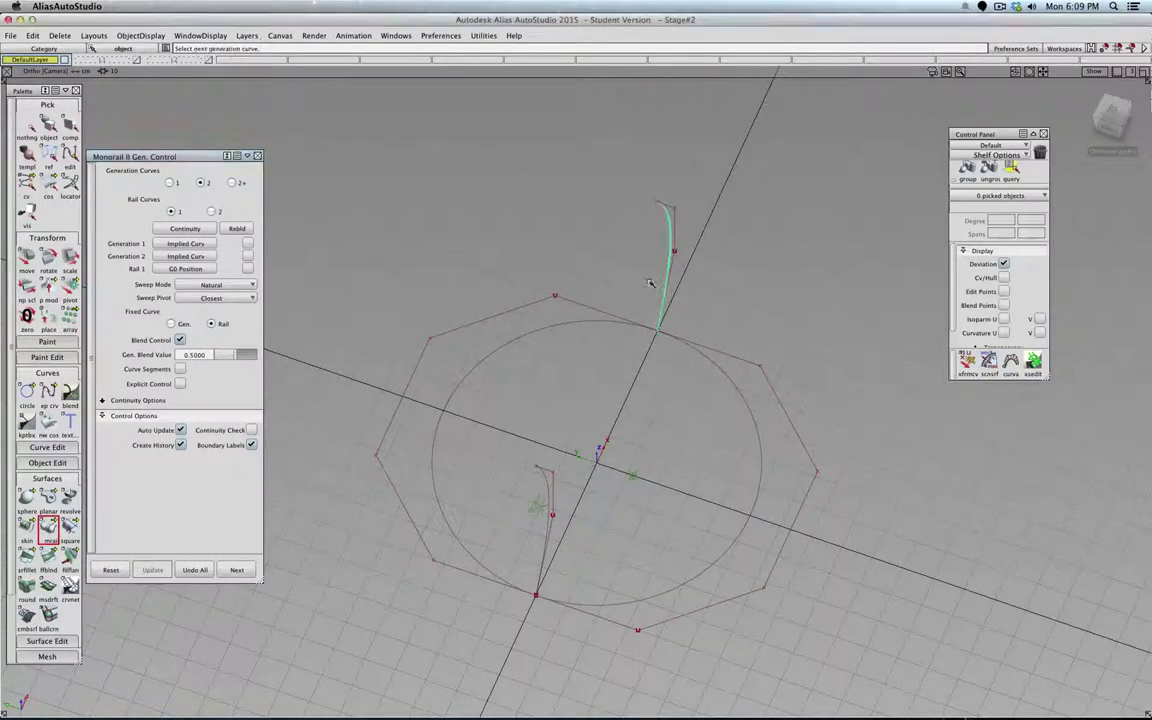
left_click(544, 476)
left_click(544, 328)
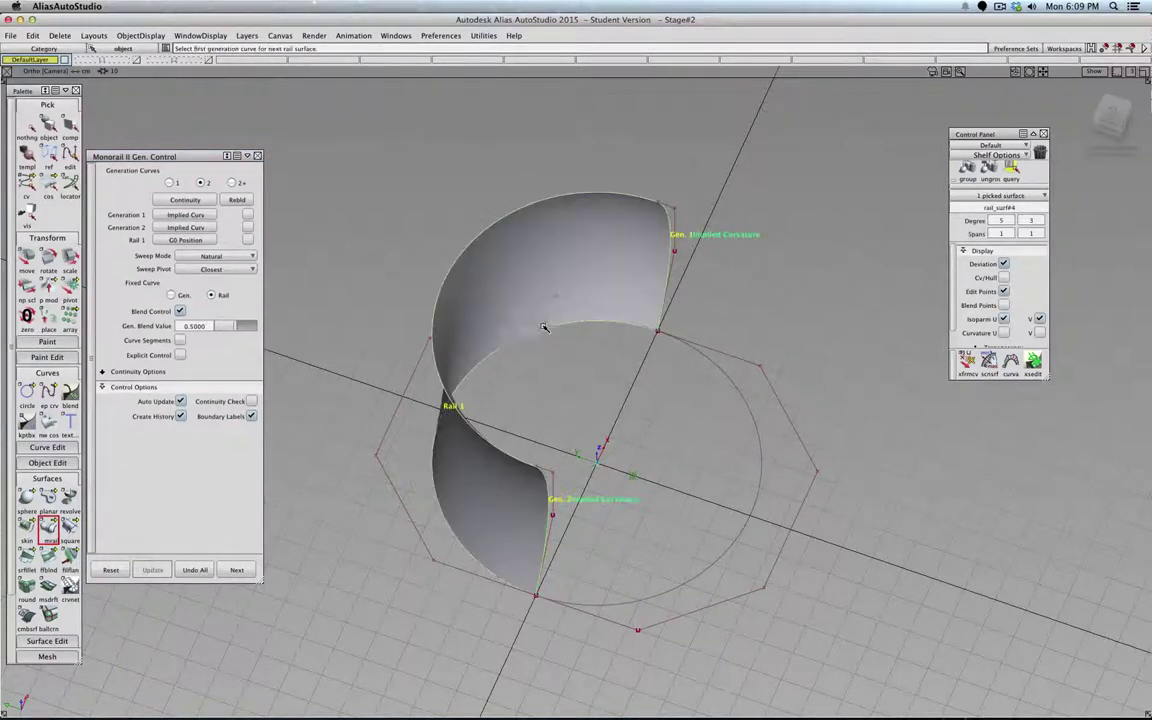
left_click(234, 569)
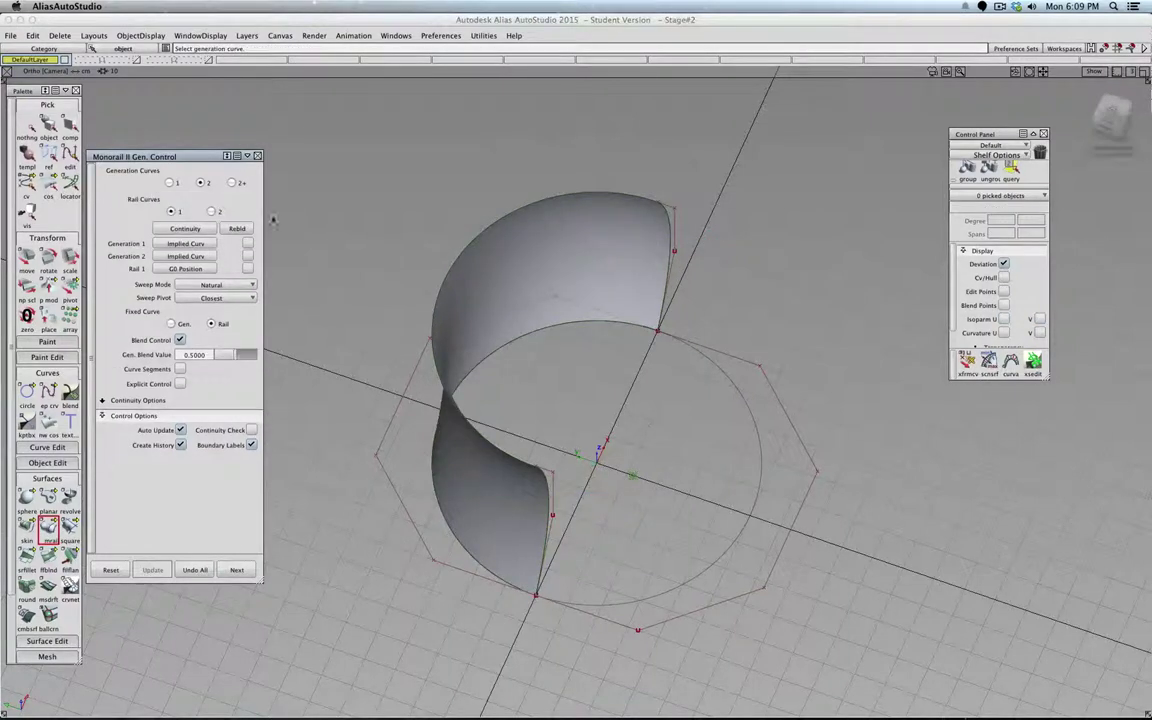
Close the rail settings and turn on symmetry for DefaultLayer to mirror the half-circle rail surface
left_click(257, 157)
left_click(48, 124)
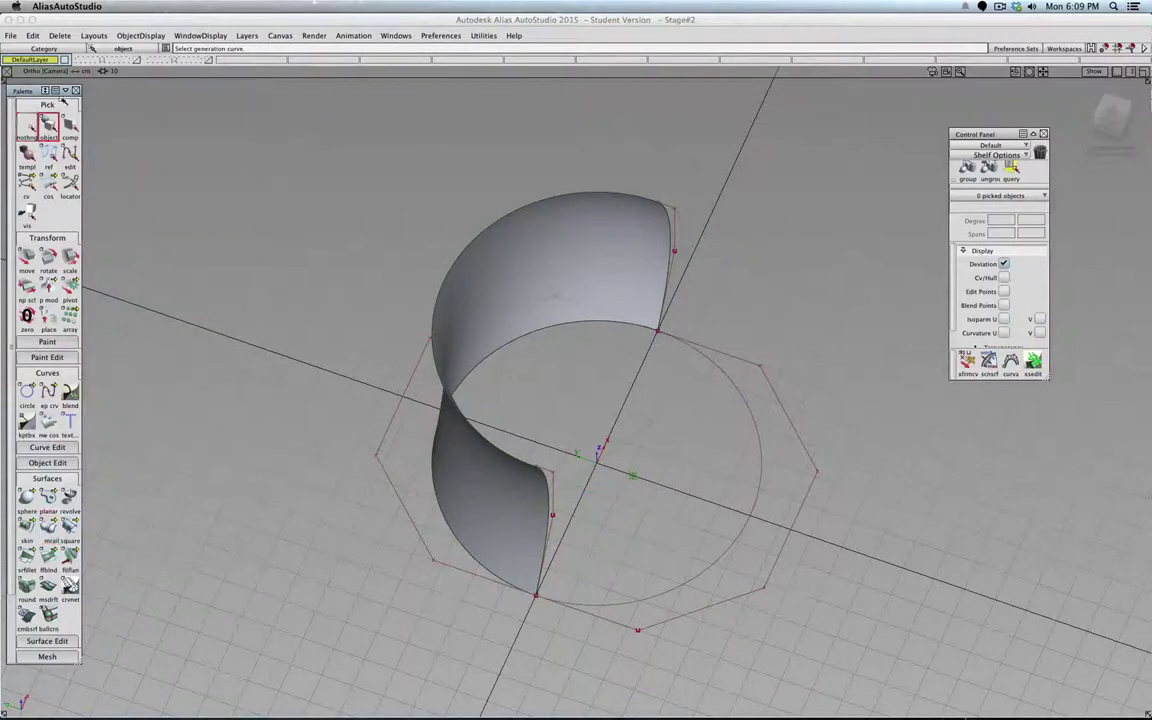
right_click(45, 61)
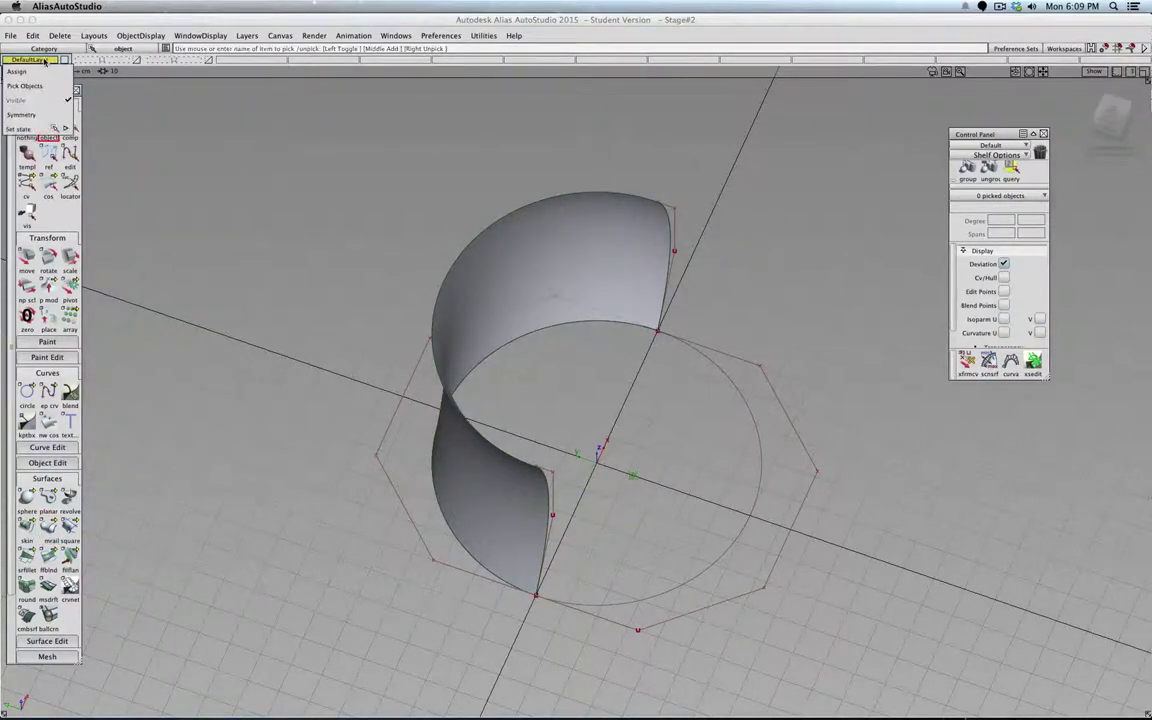
left_click(47, 115)
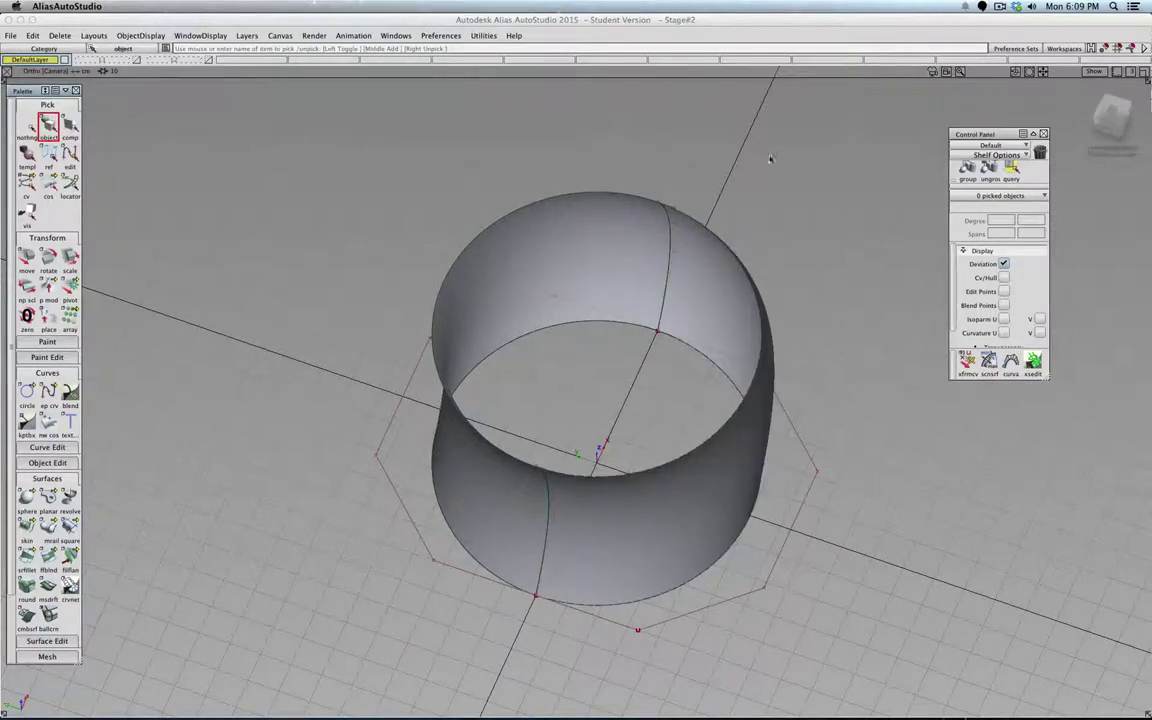
Examine the mirrored rail surface from above and at an angle, toggling layers L1 and L2 to compare it with the earlier surfaces
left_click(1113, 115)
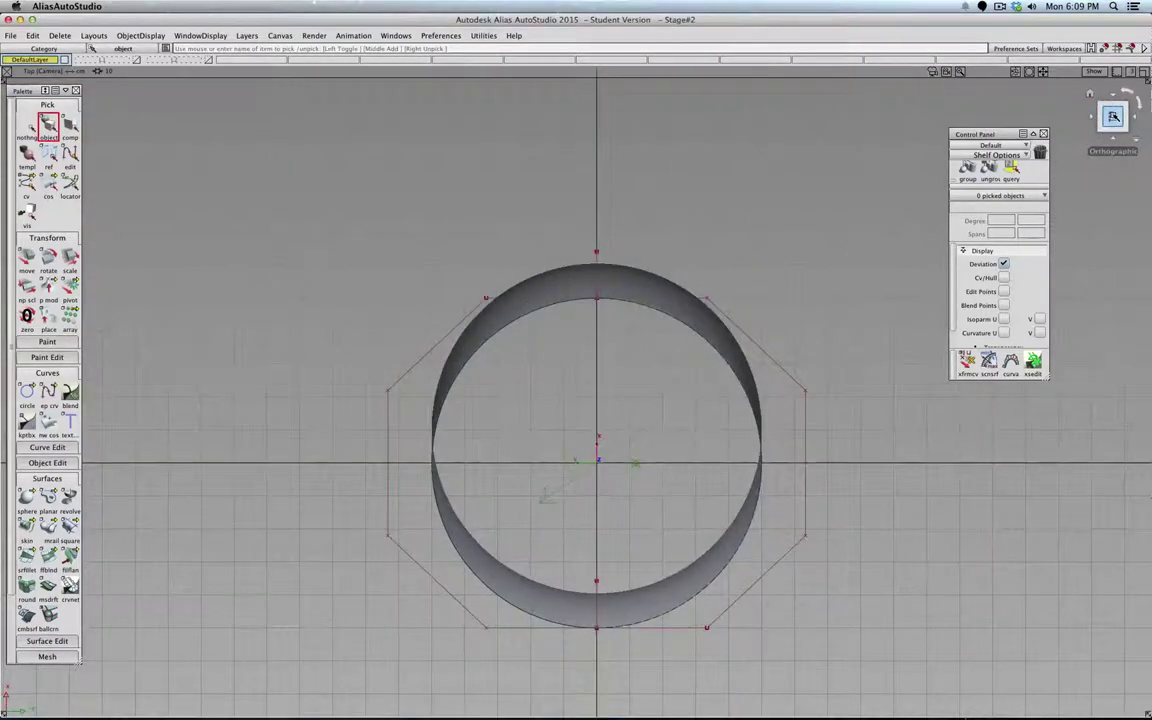
left_click_drag(1115, 121, 1010, 84)
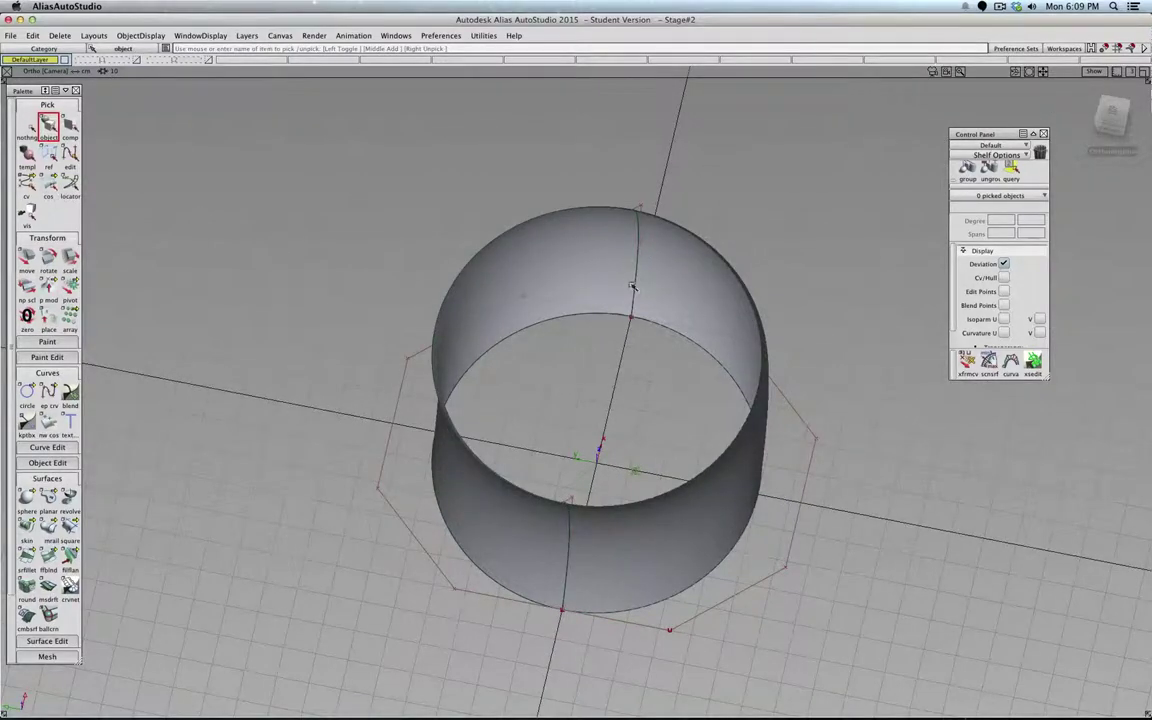
left_click(1113, 110)
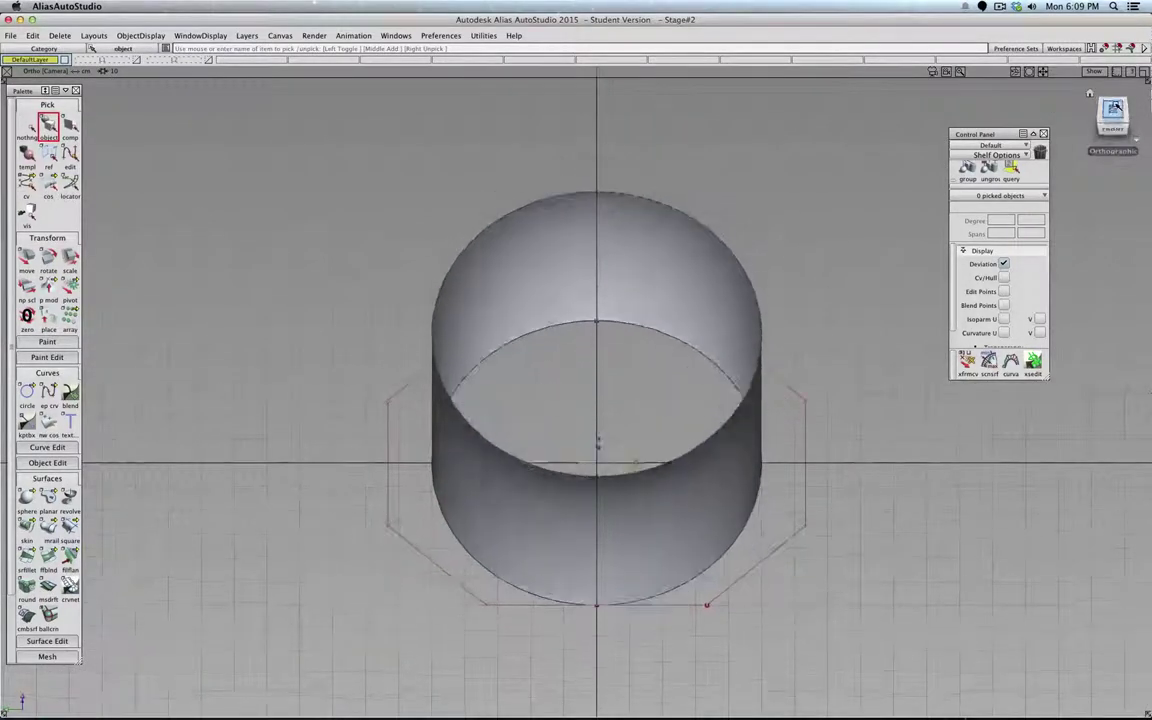
left_click(1113, 105)
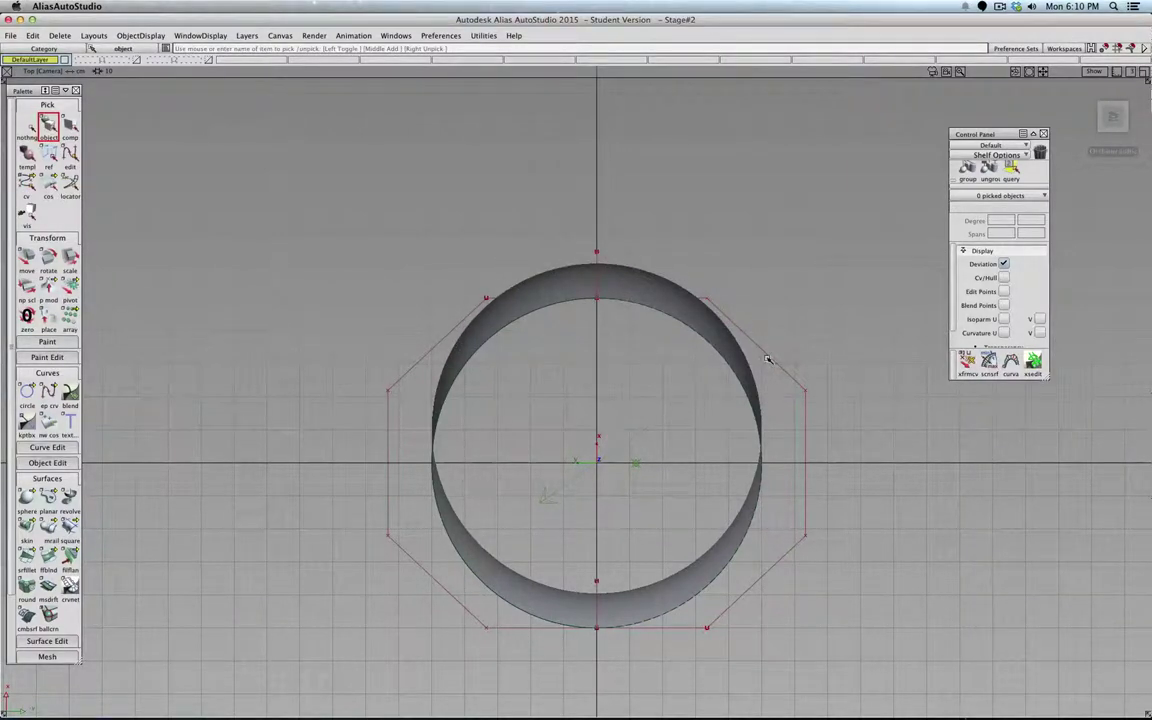
left_click(137, 60)
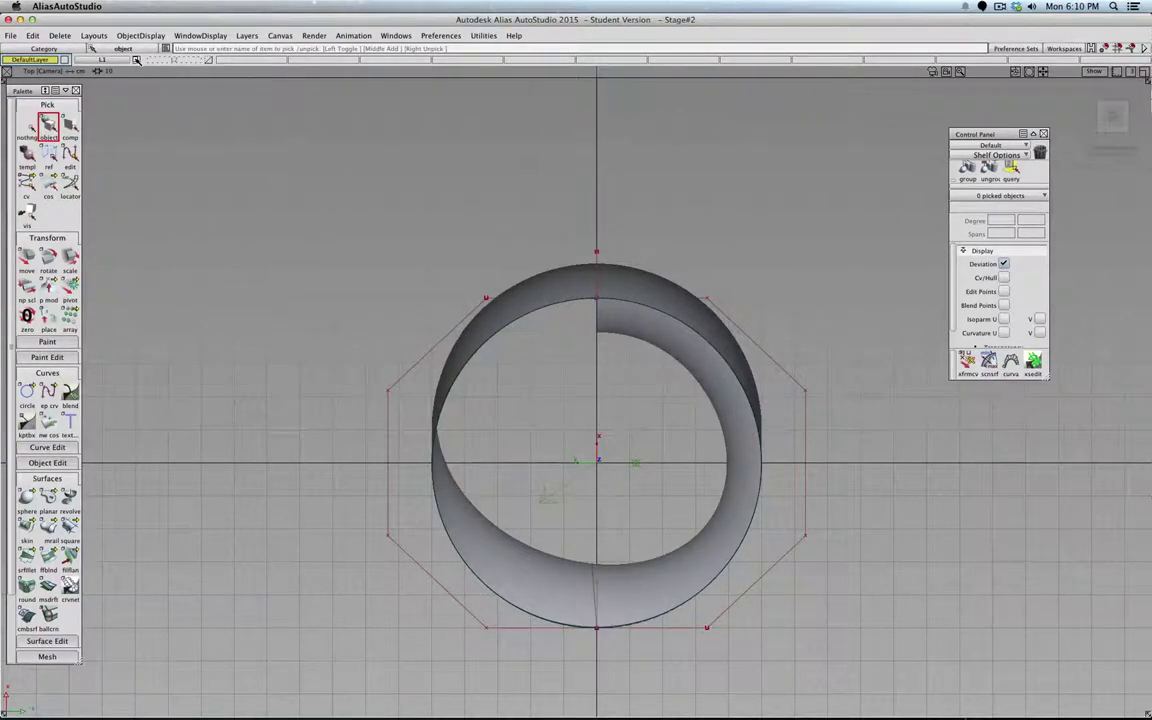
left_click(137, 60)
left_click(209, 60)
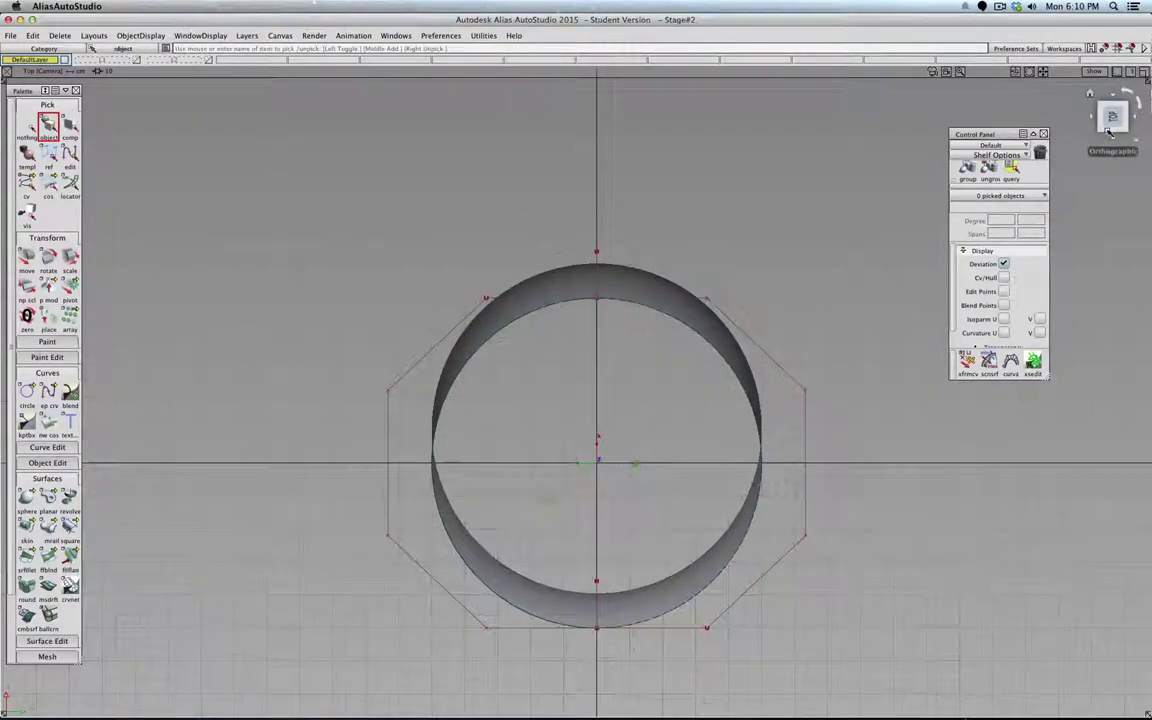
left_click_drag(1113, 116, 1028, 95)
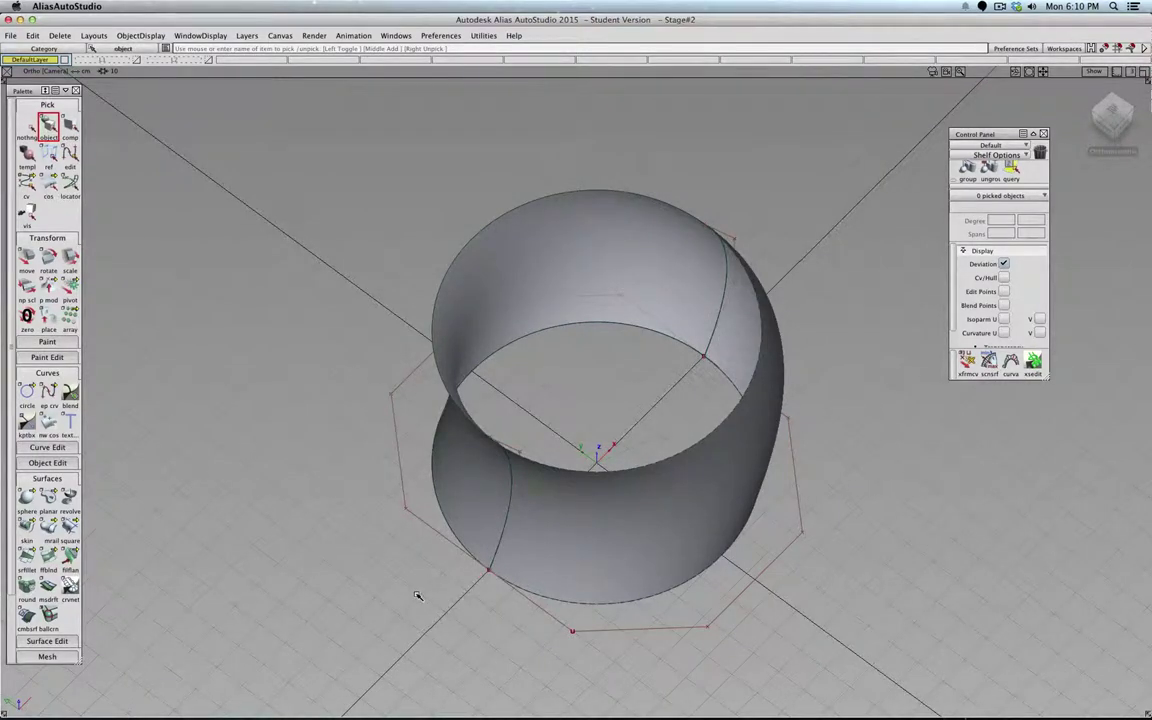
key("shift+alt")
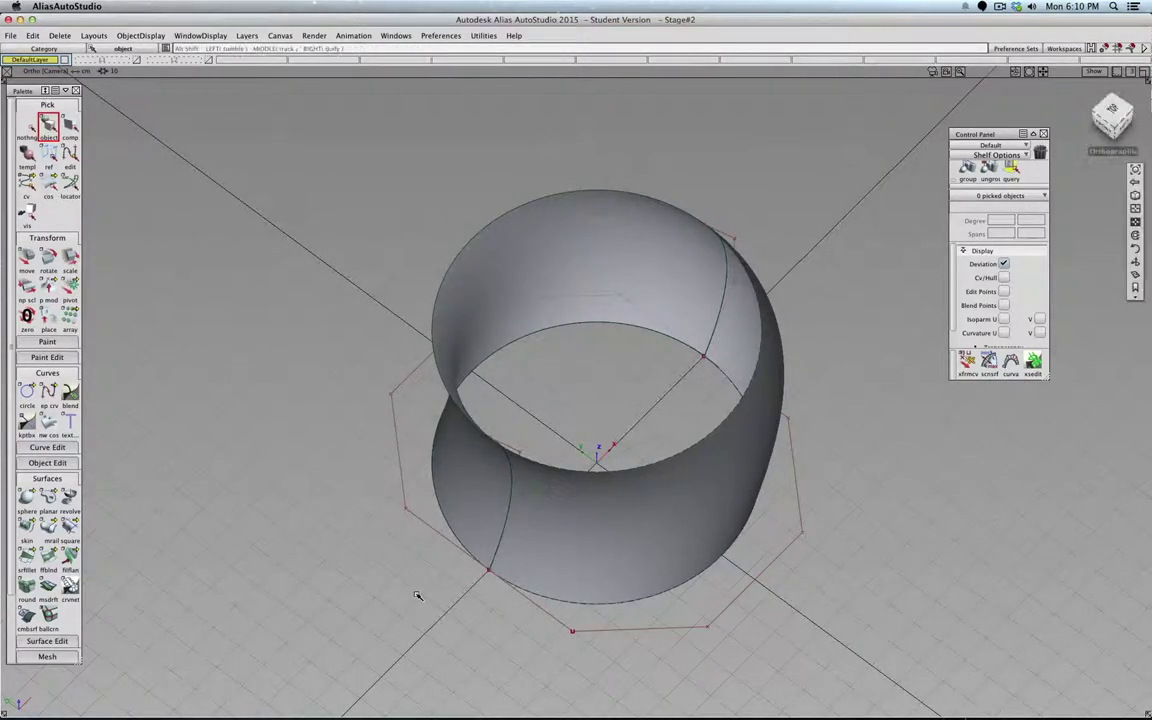